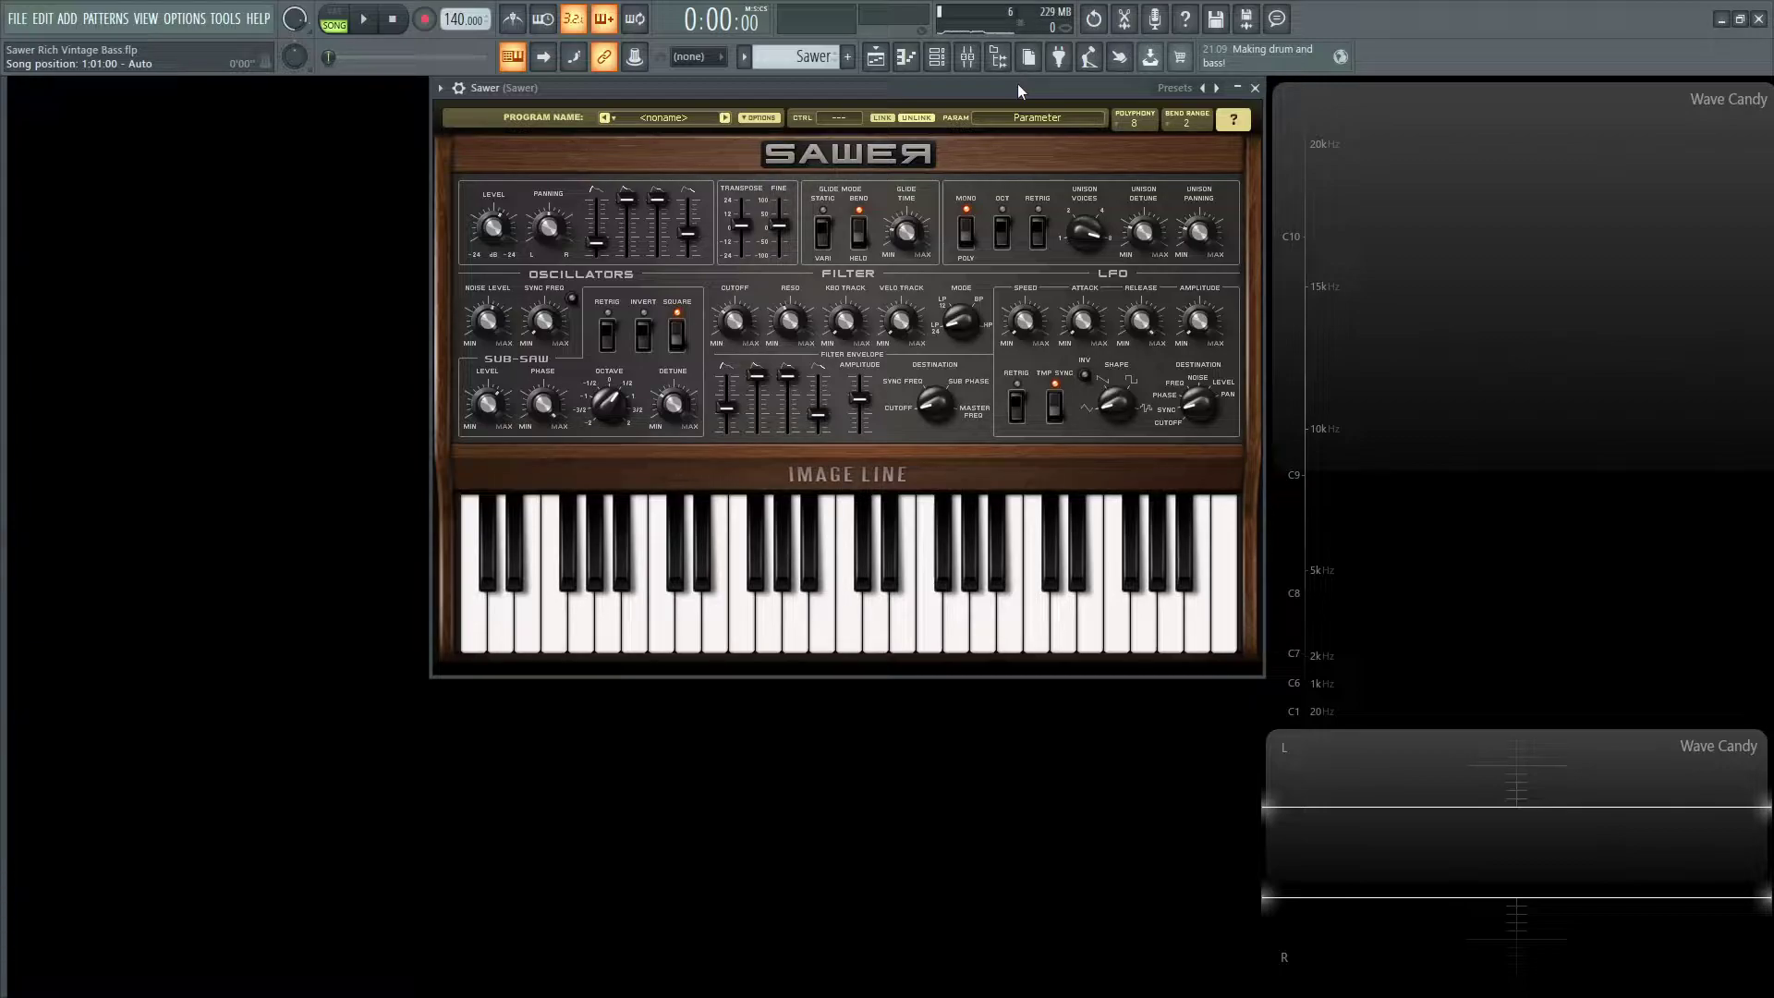
Step: Play the song to hear the Sawer bass, then bring up the Playlist arrangement
key(space)
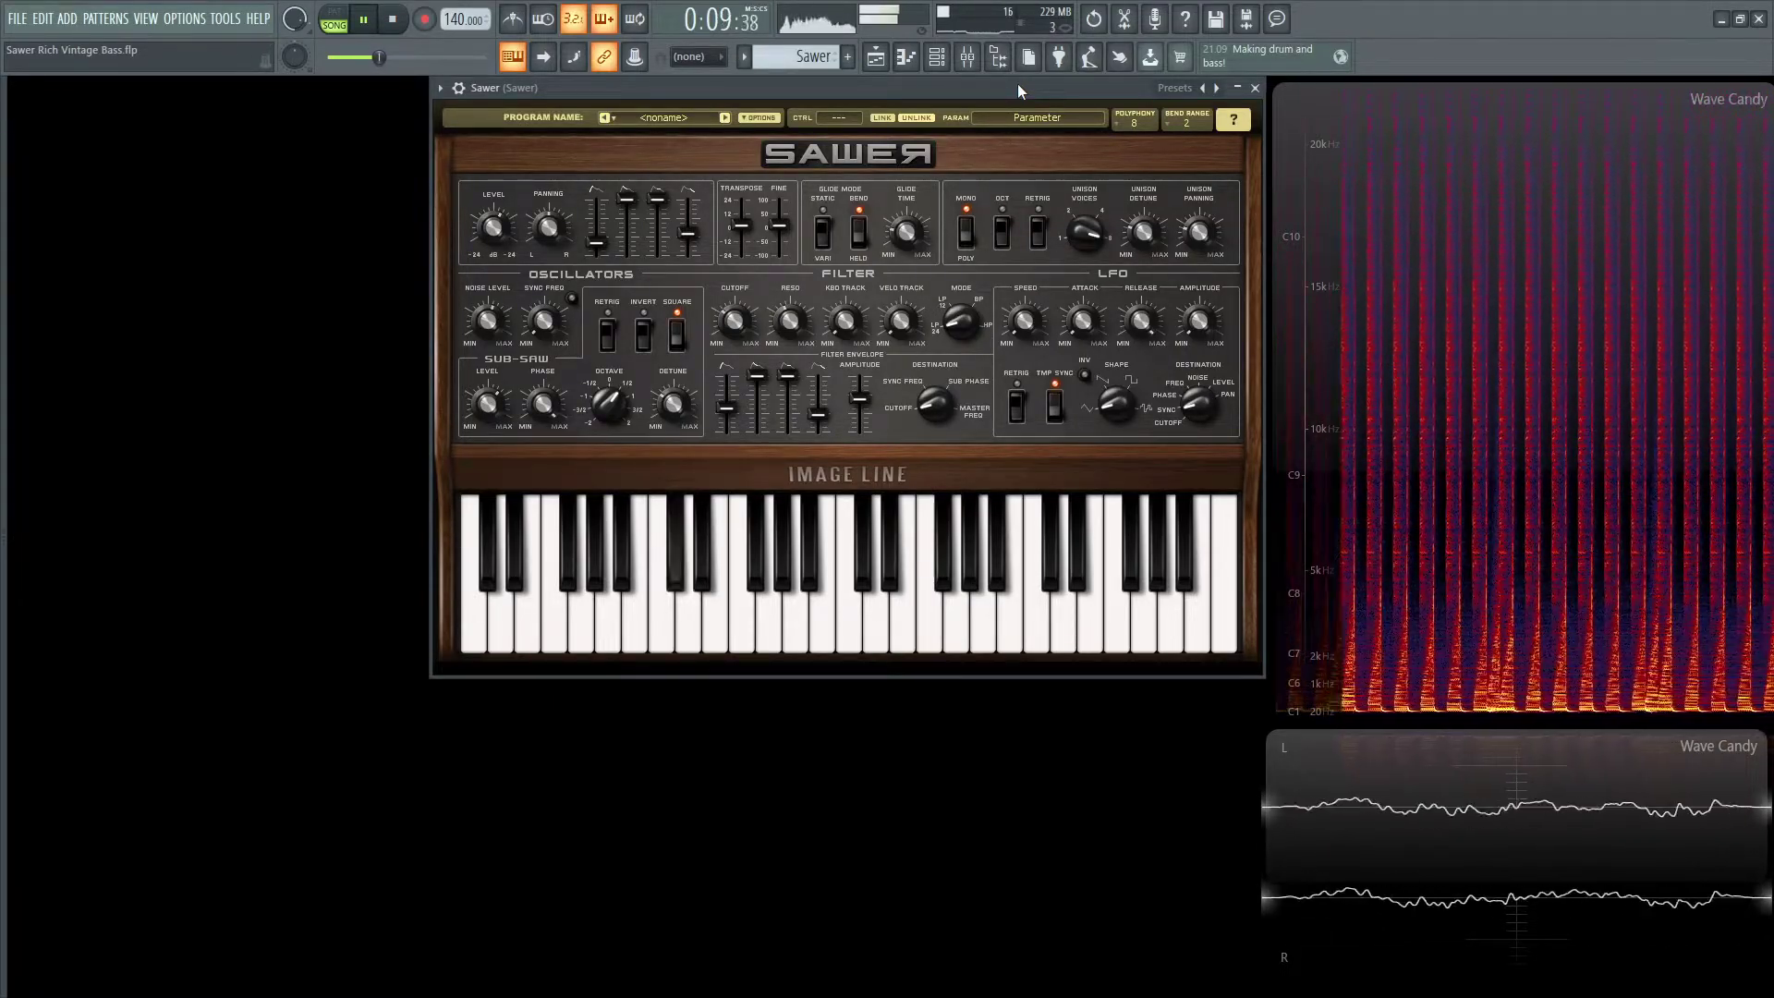
key(F5)
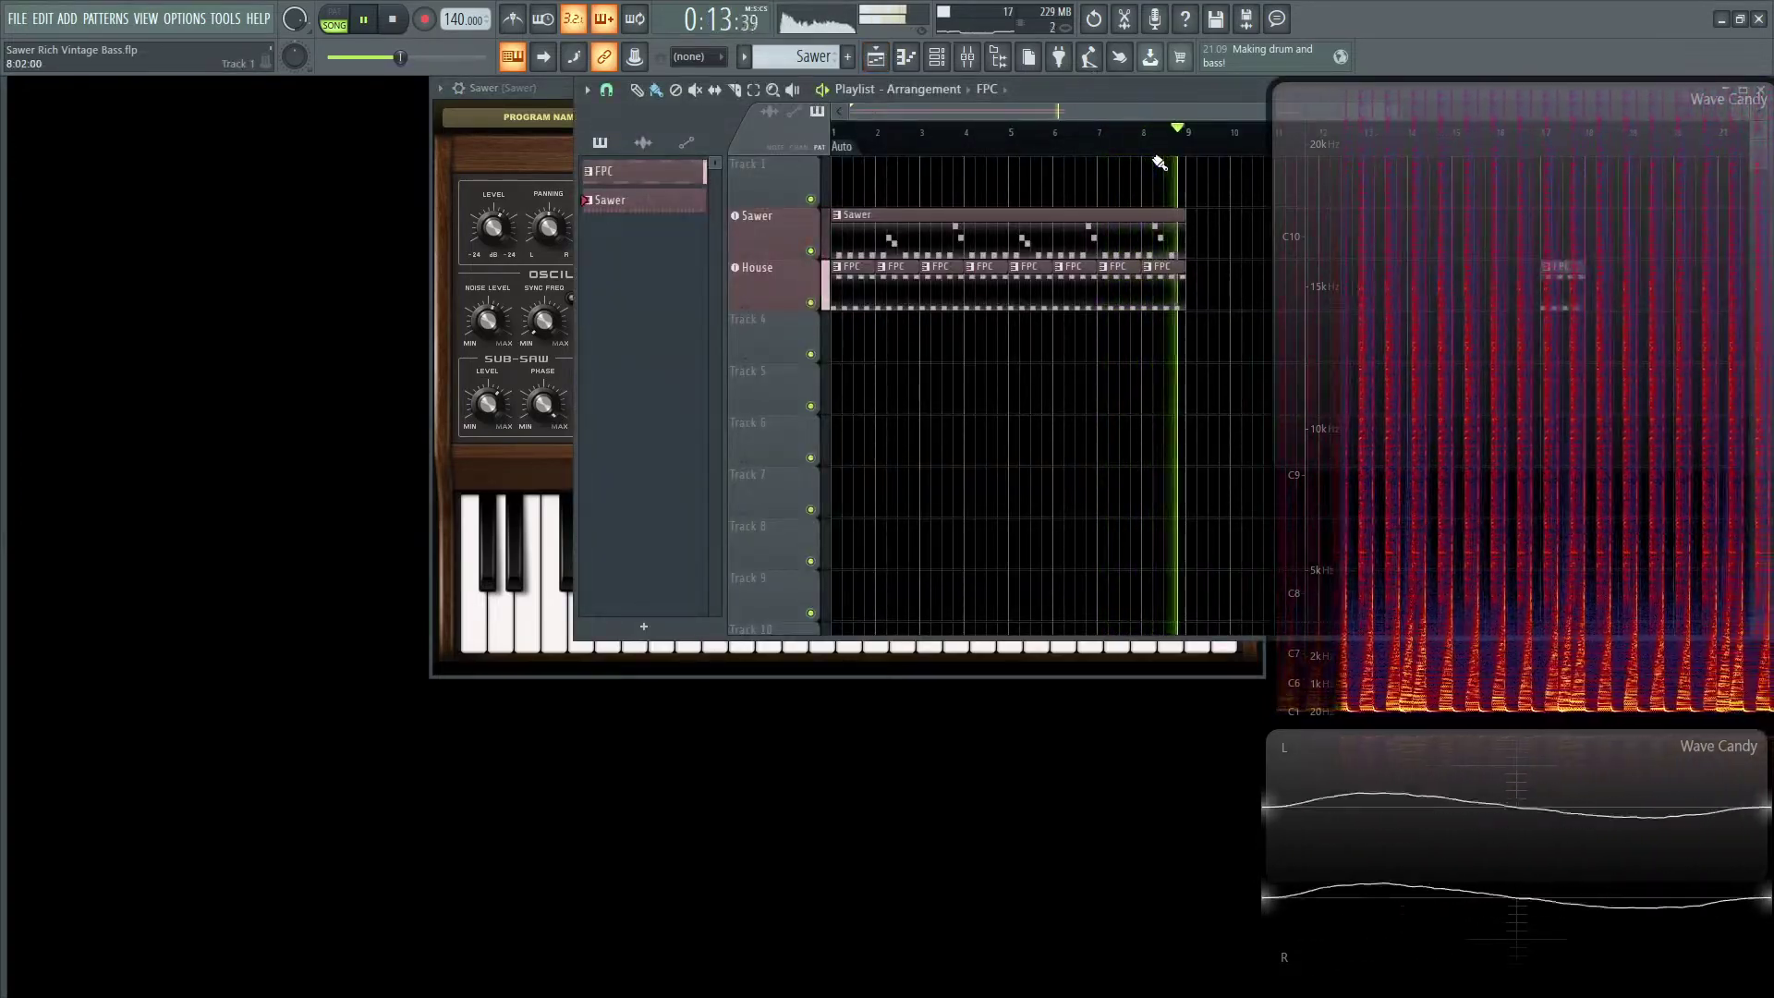
Step: Stop playback, glance at the Mixer, and close the Playlist to return to Sawer
key(space)
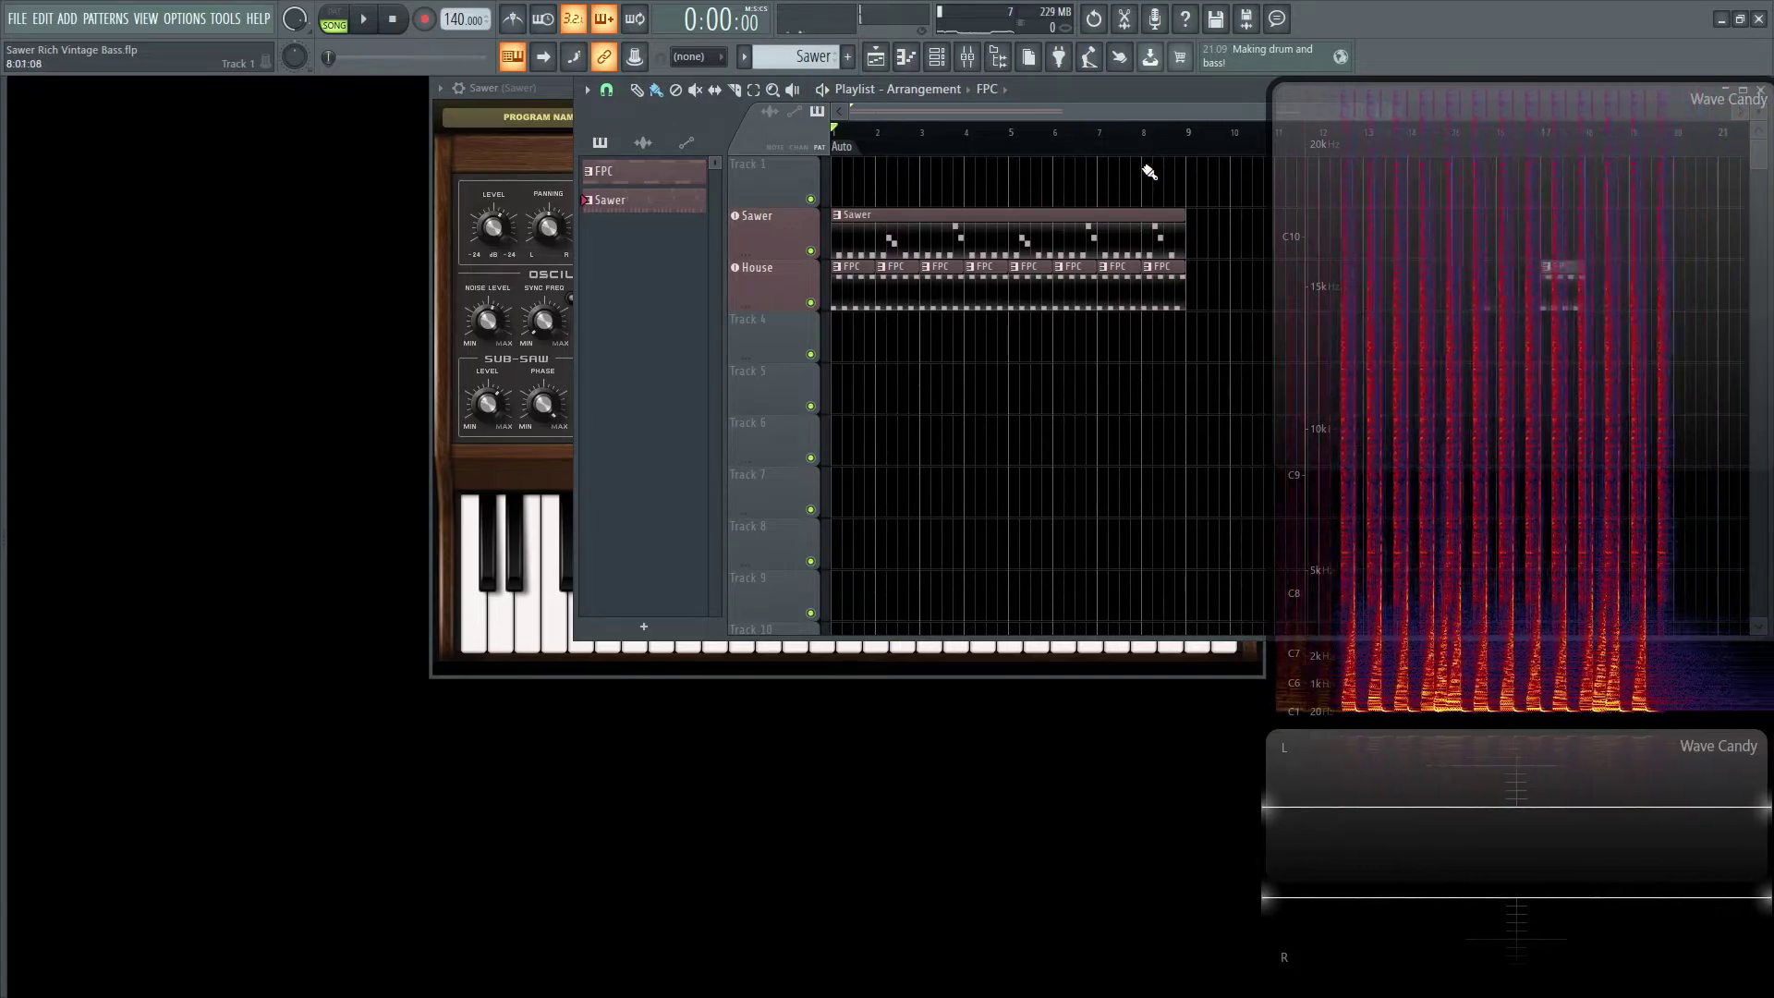
key(F9)
key(F9)
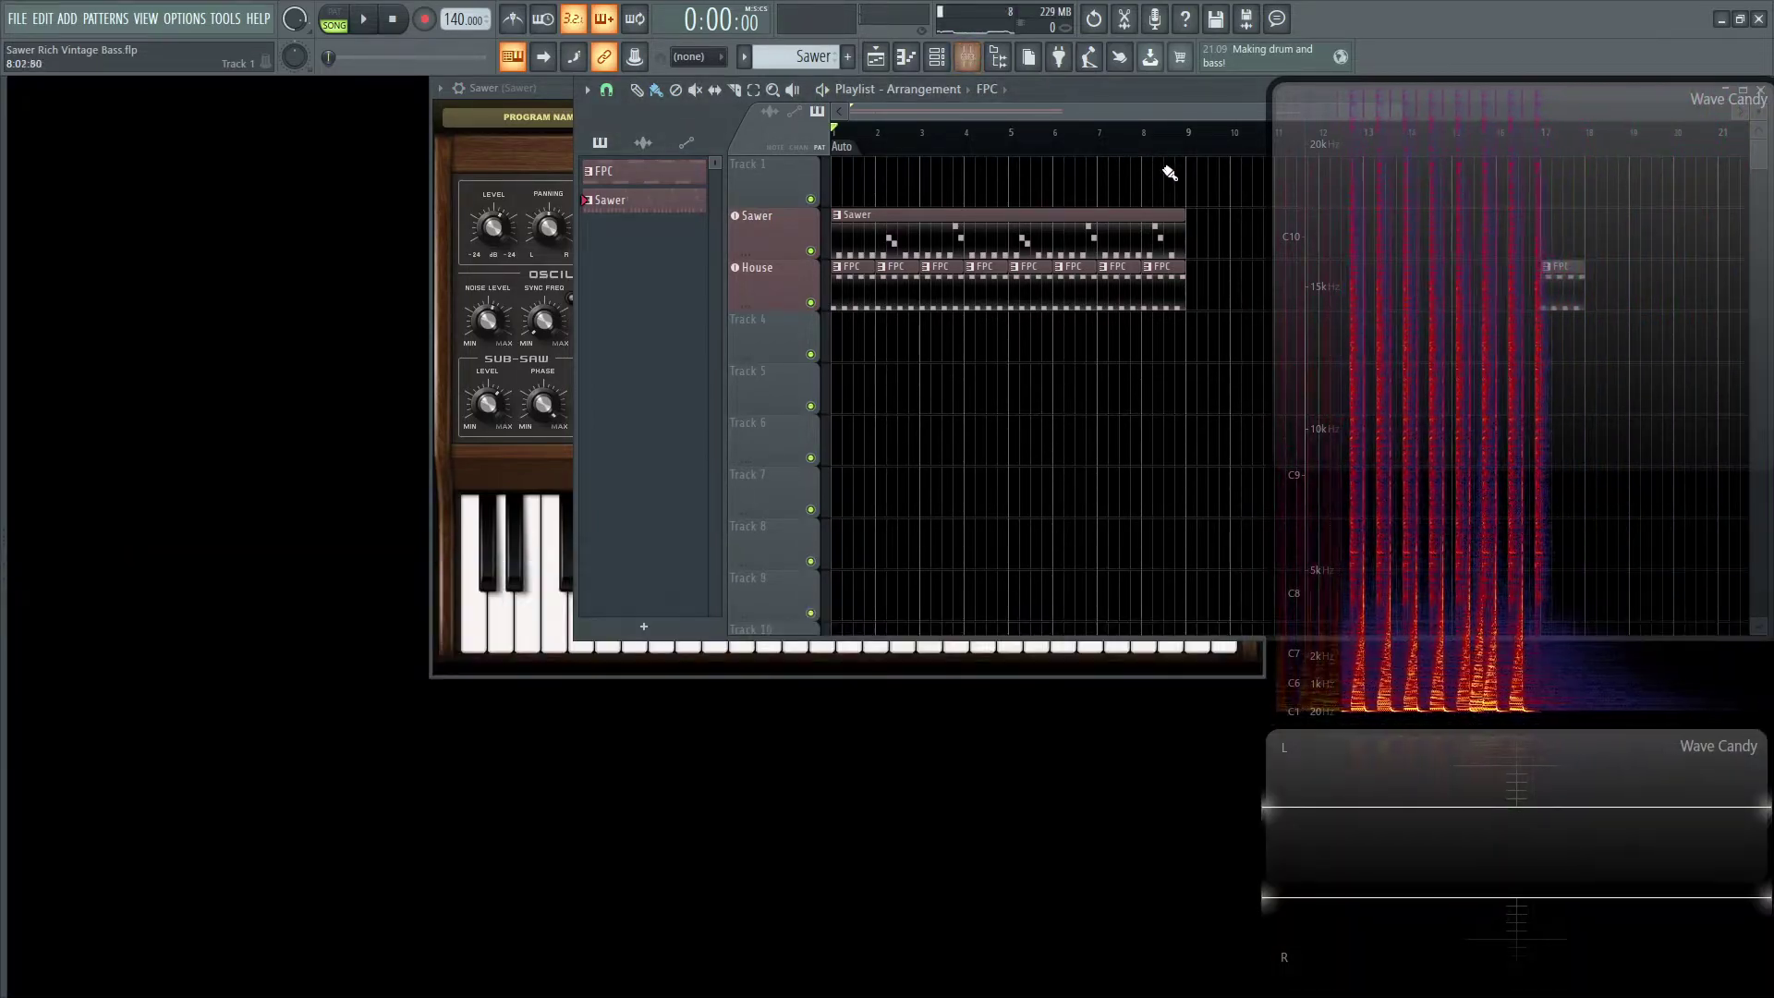
key(F5)
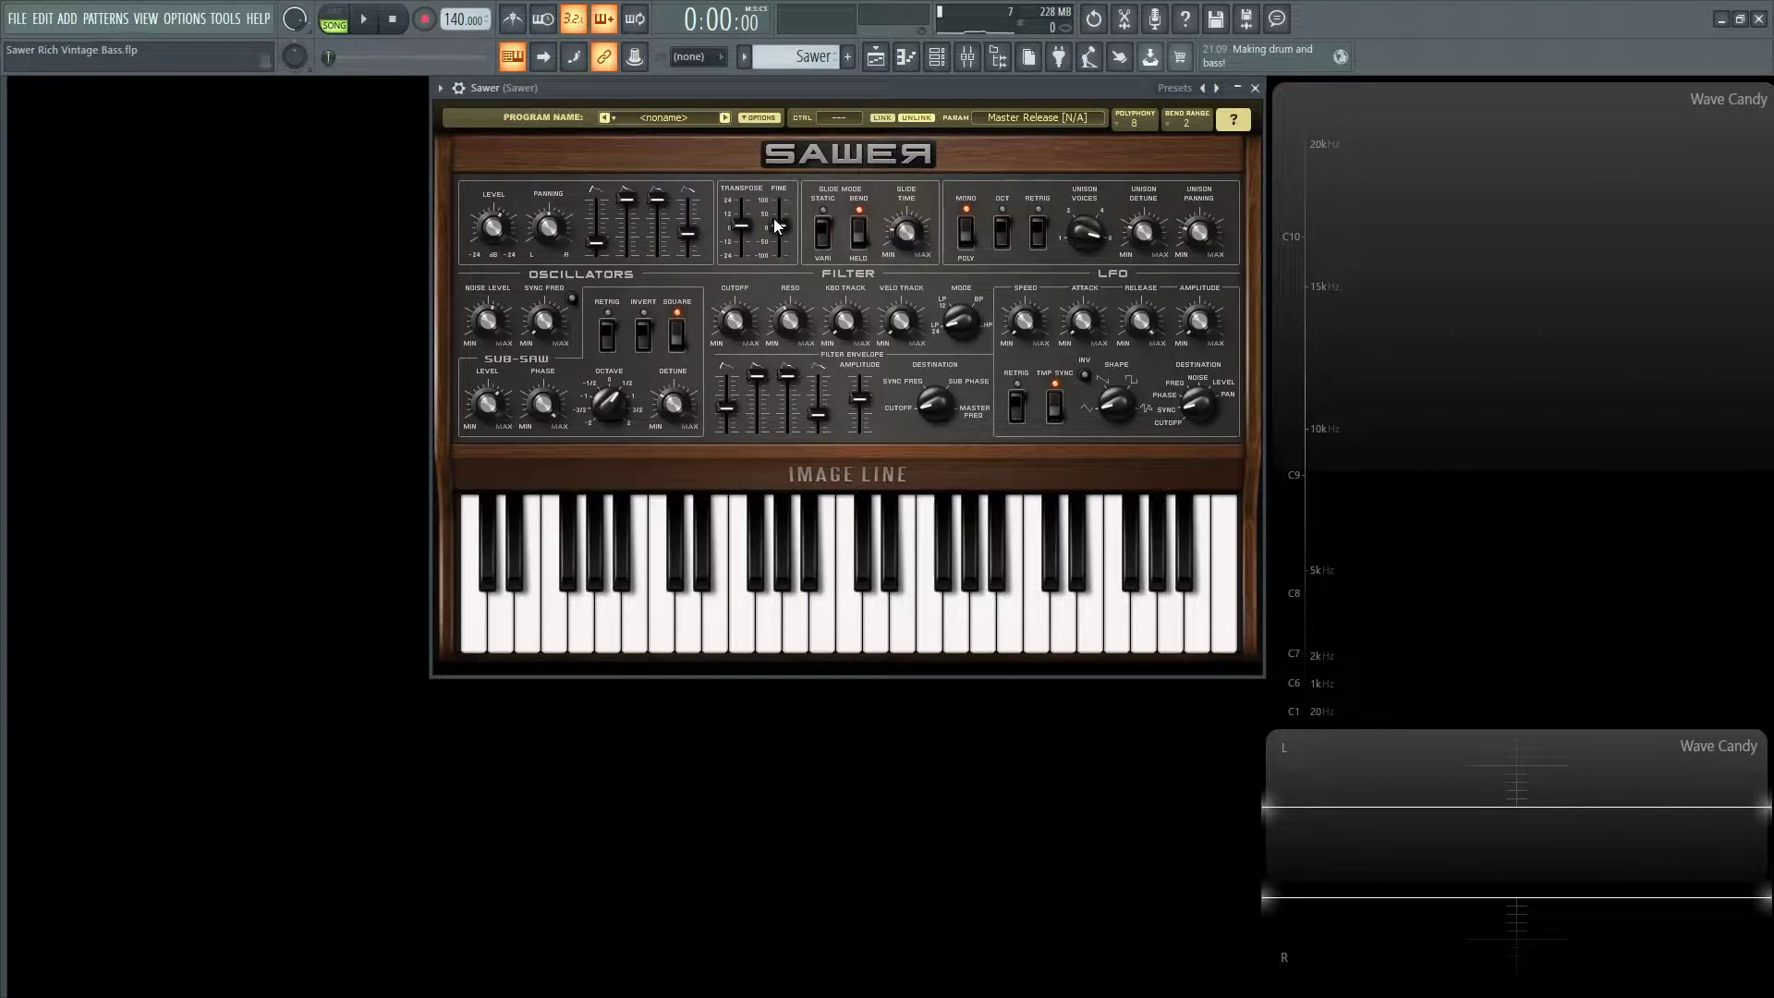
Step: Audition the bass patch with Sawer's Slide Time at 21 %
key(space)
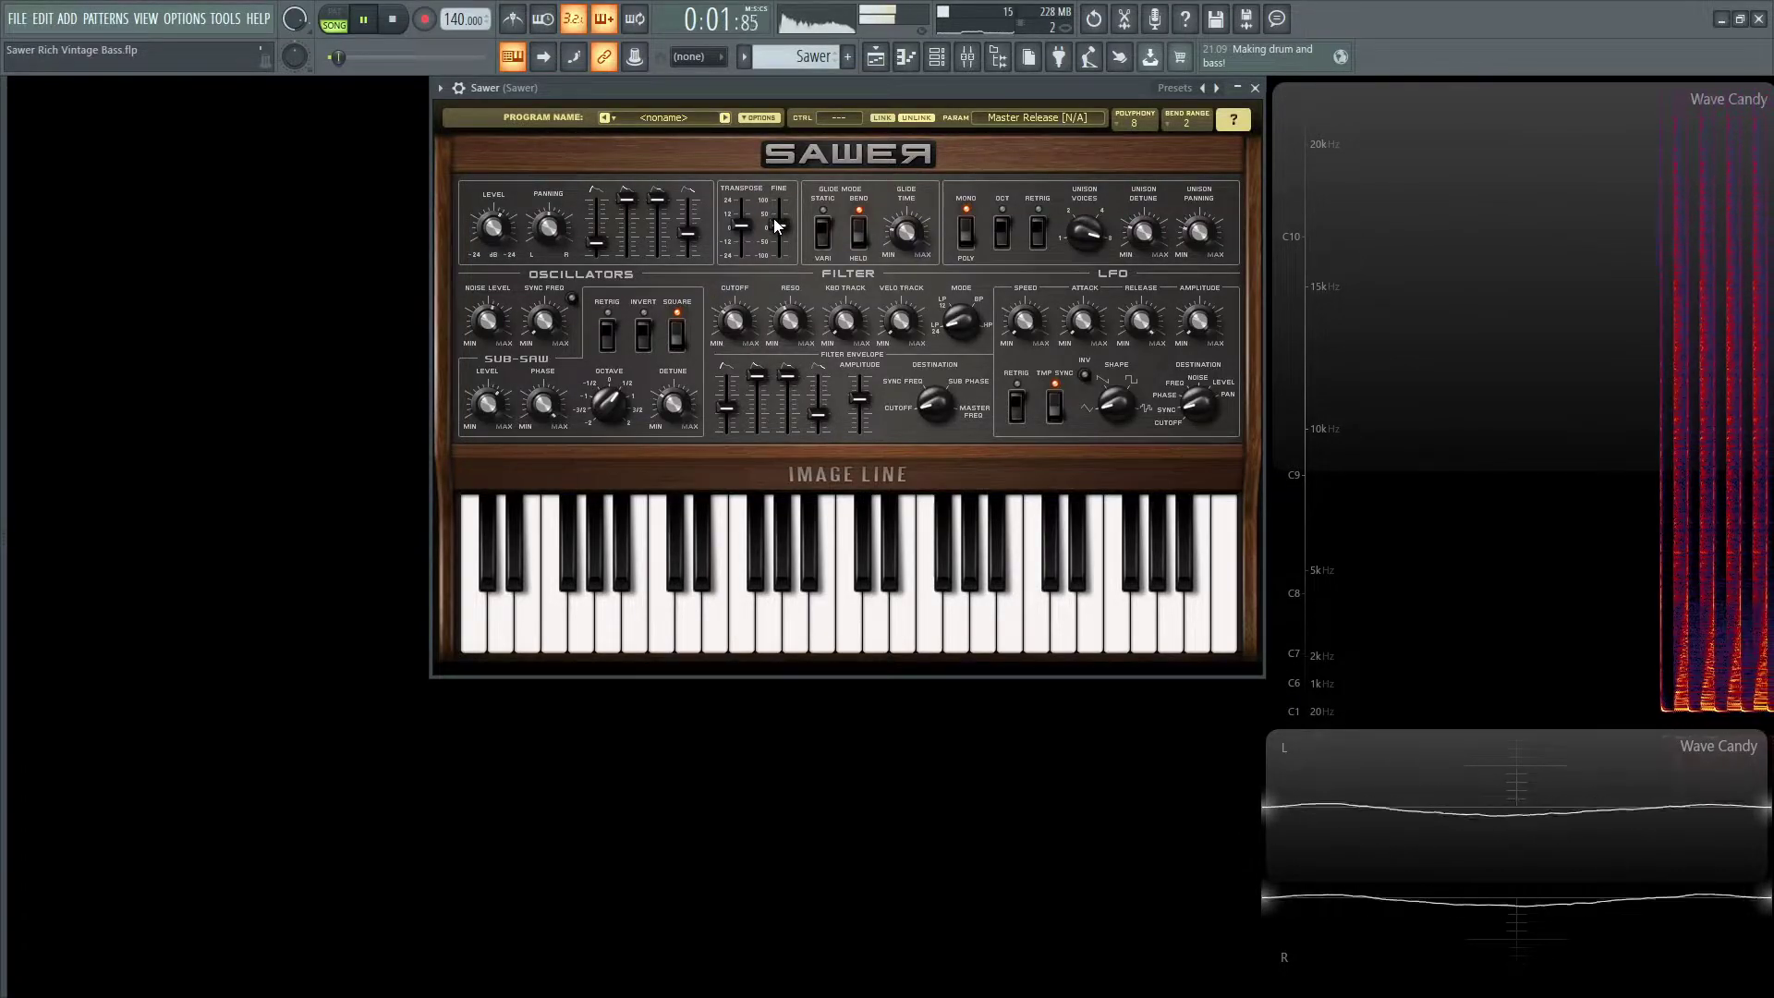
key(space)
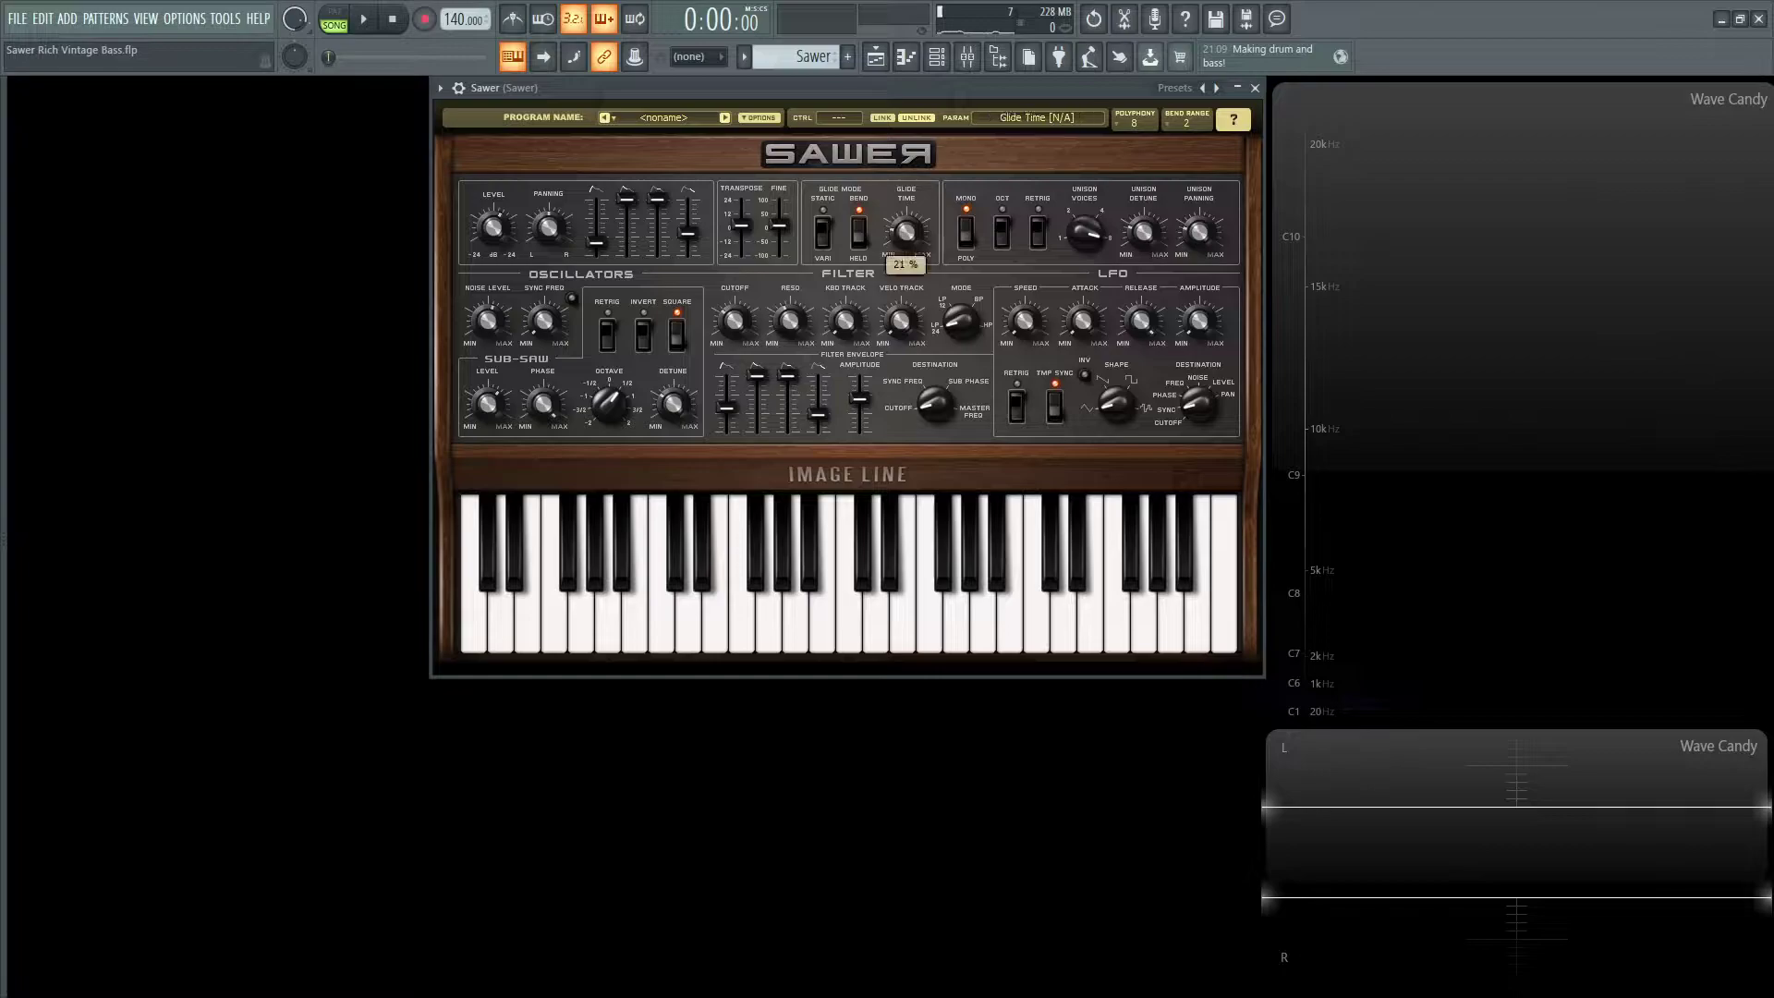
key(space)
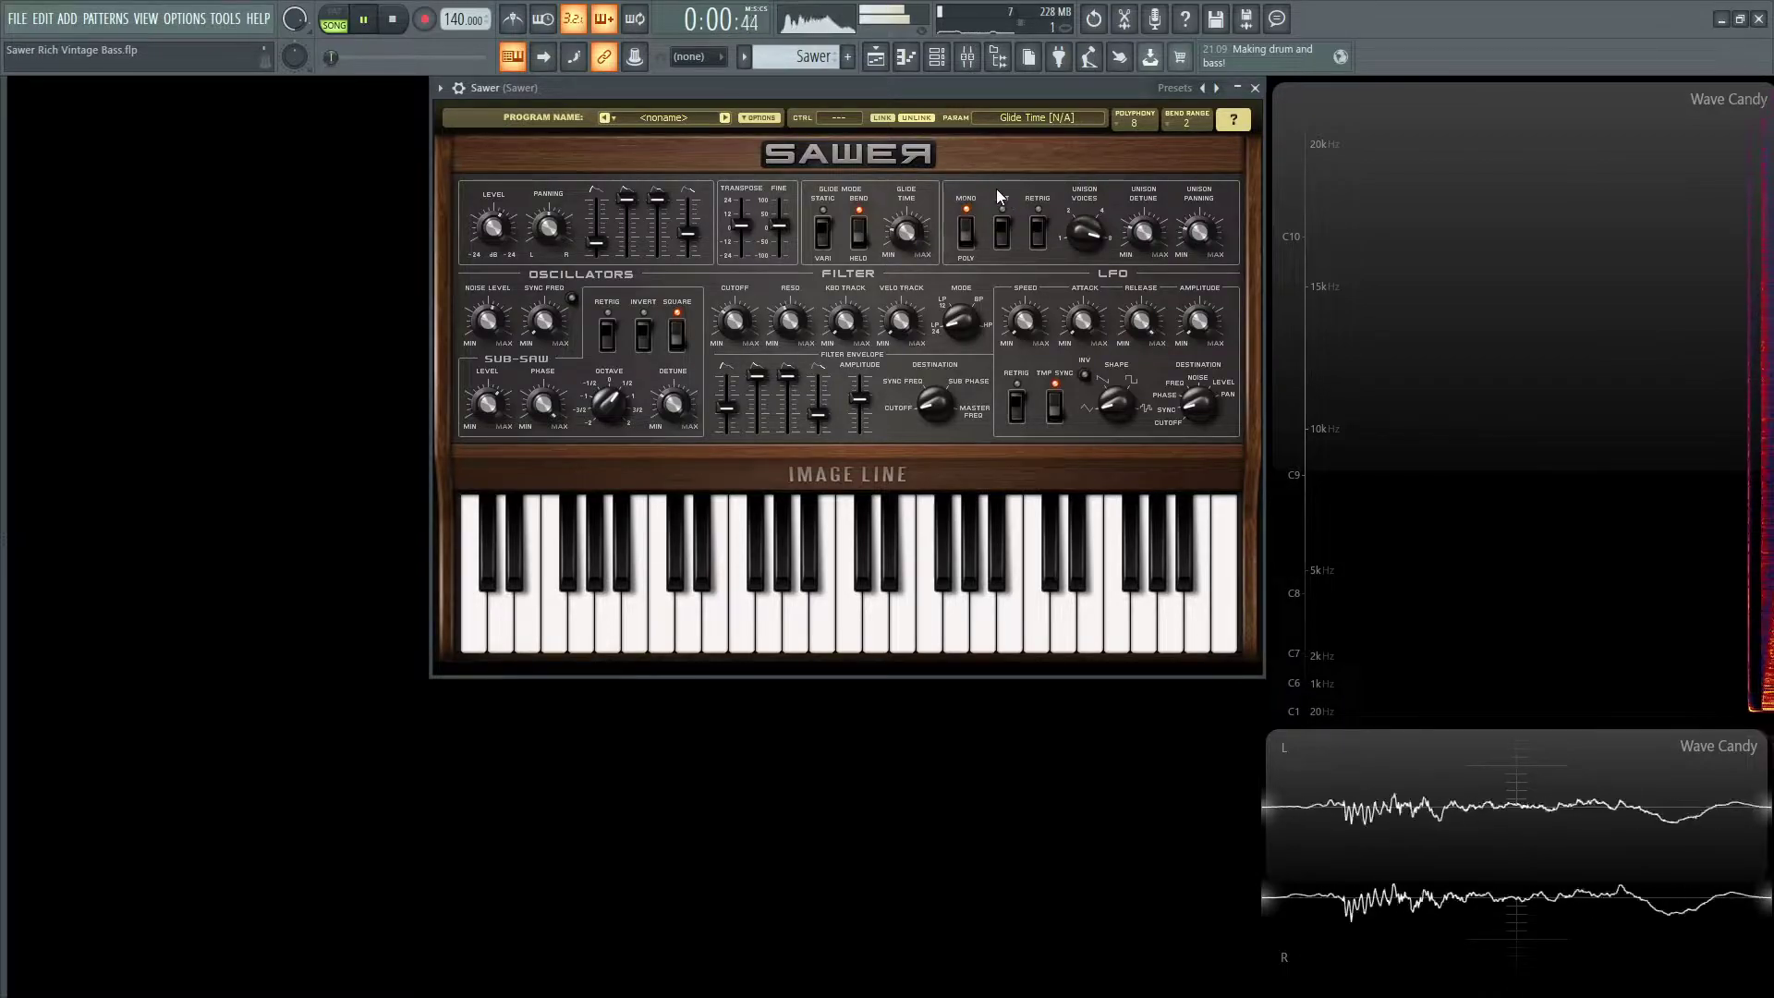
Step: Check Sawer's unison panning at 100 % and listen to the wide spread
key(space)
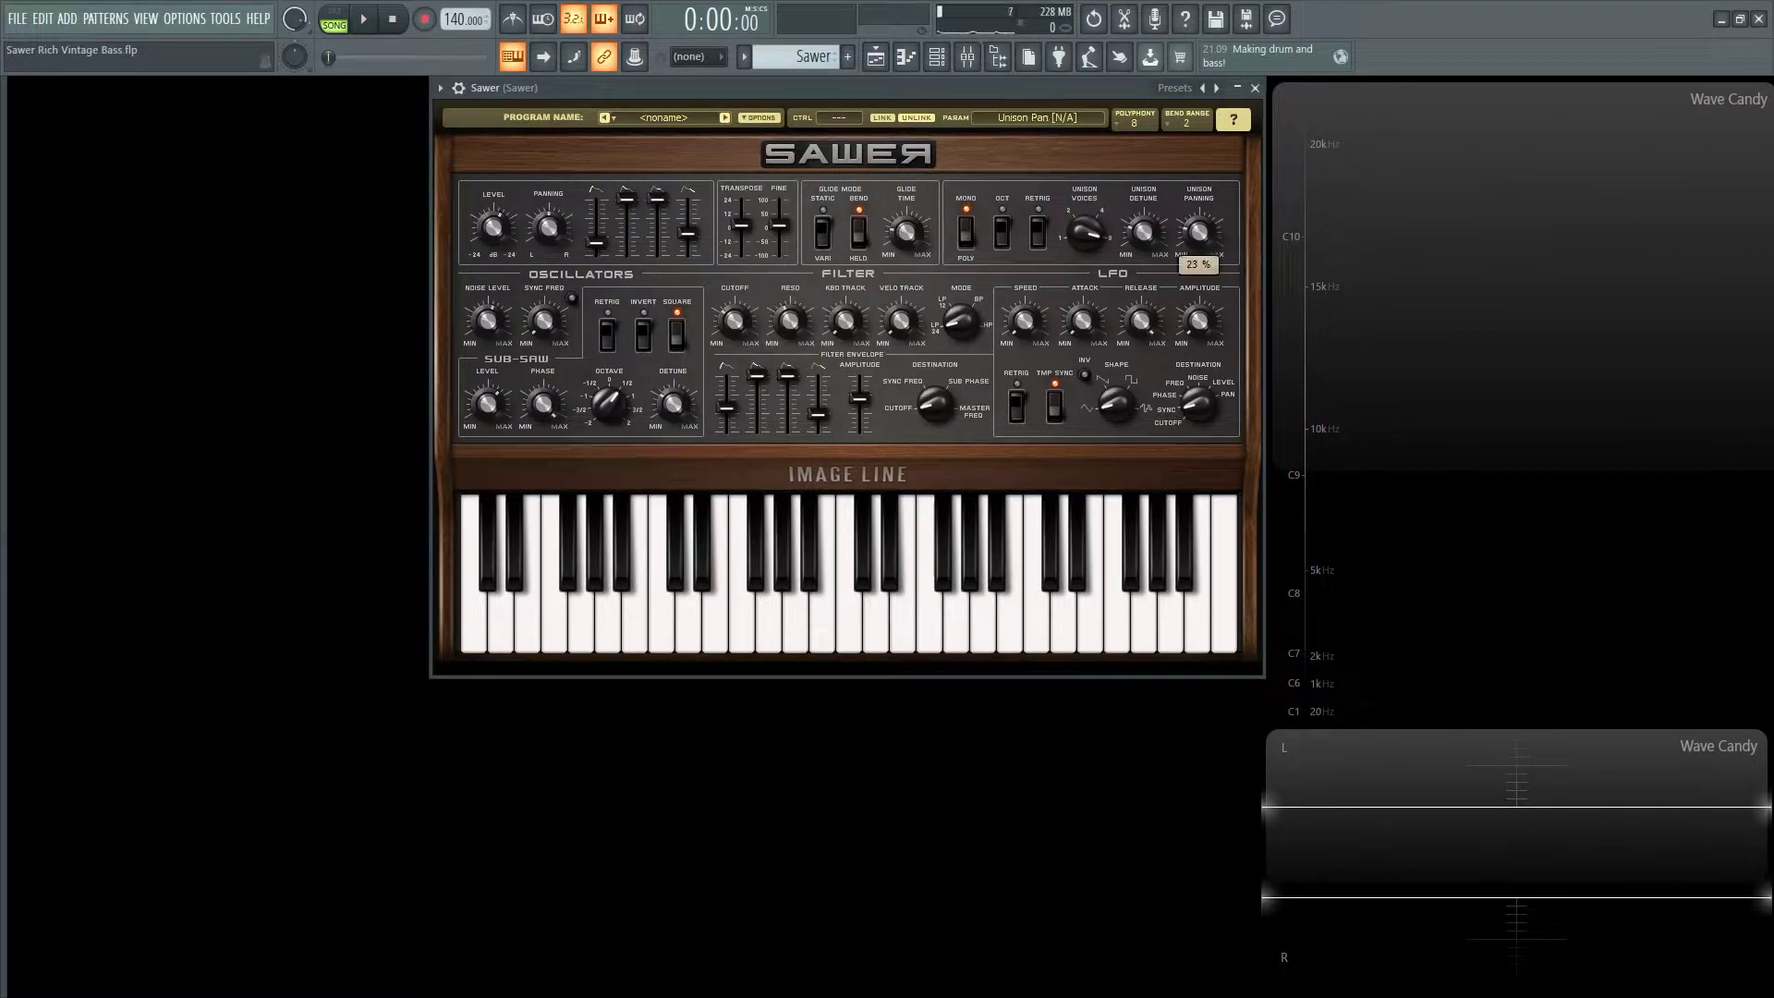
click(1201, 242)
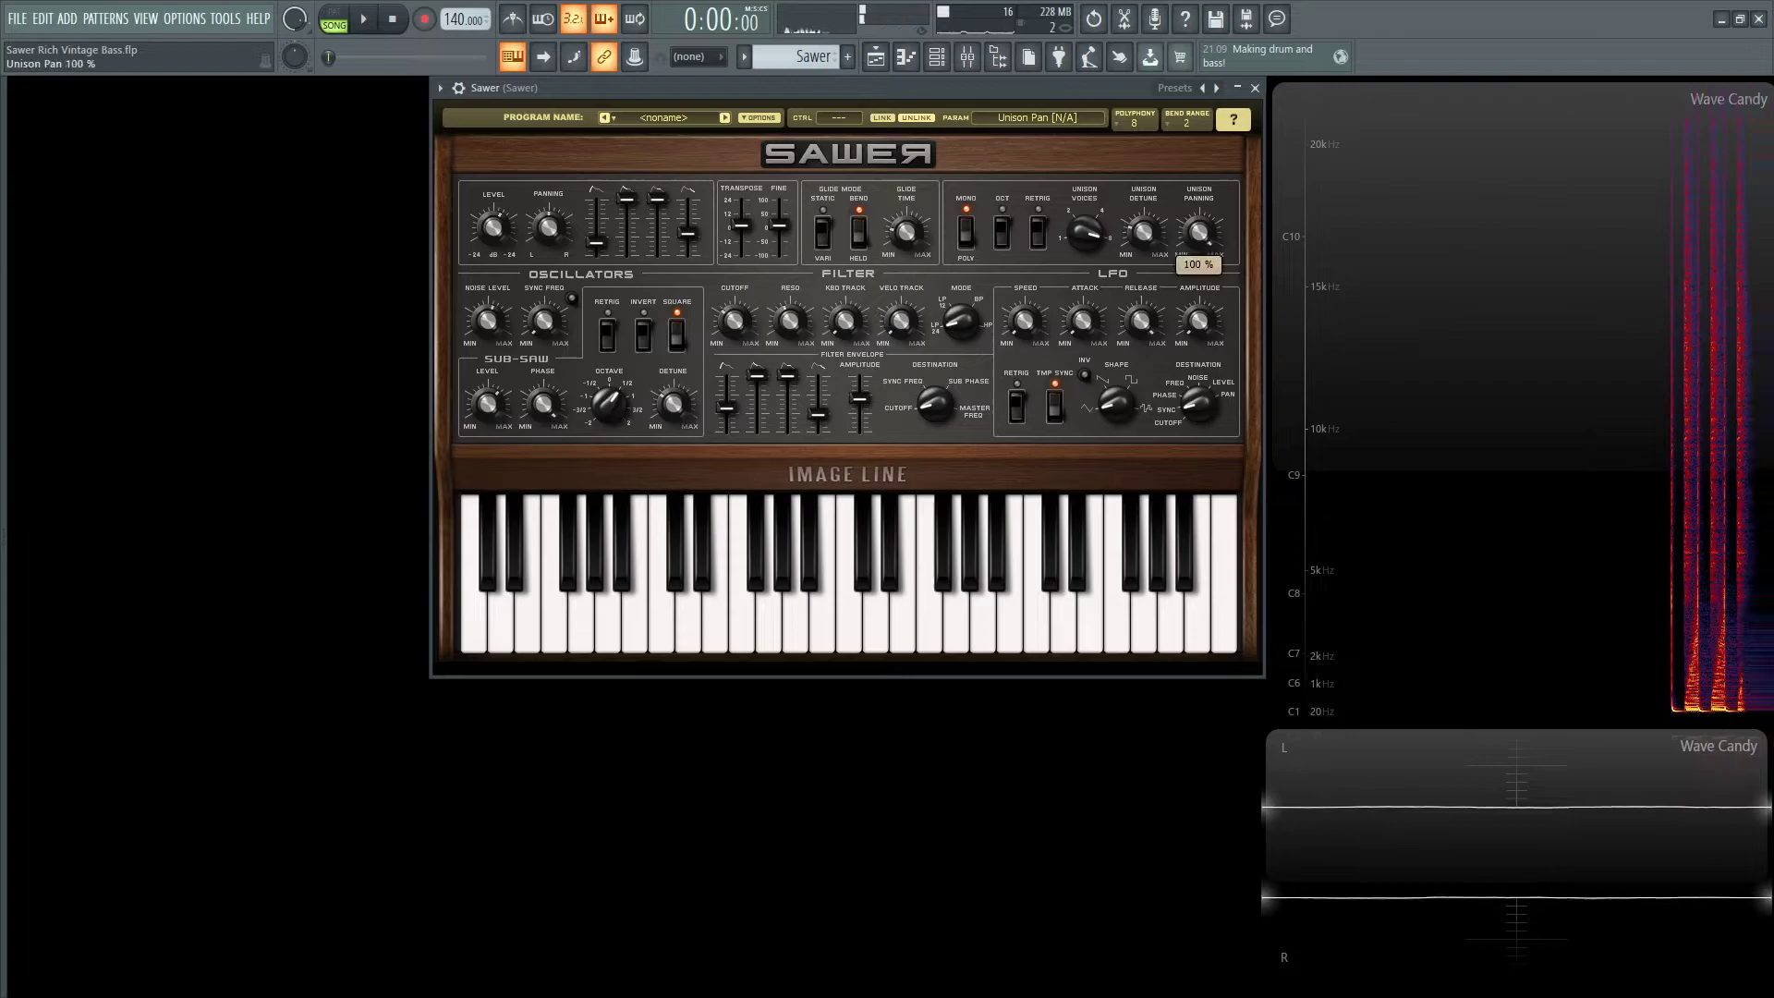
key(space)
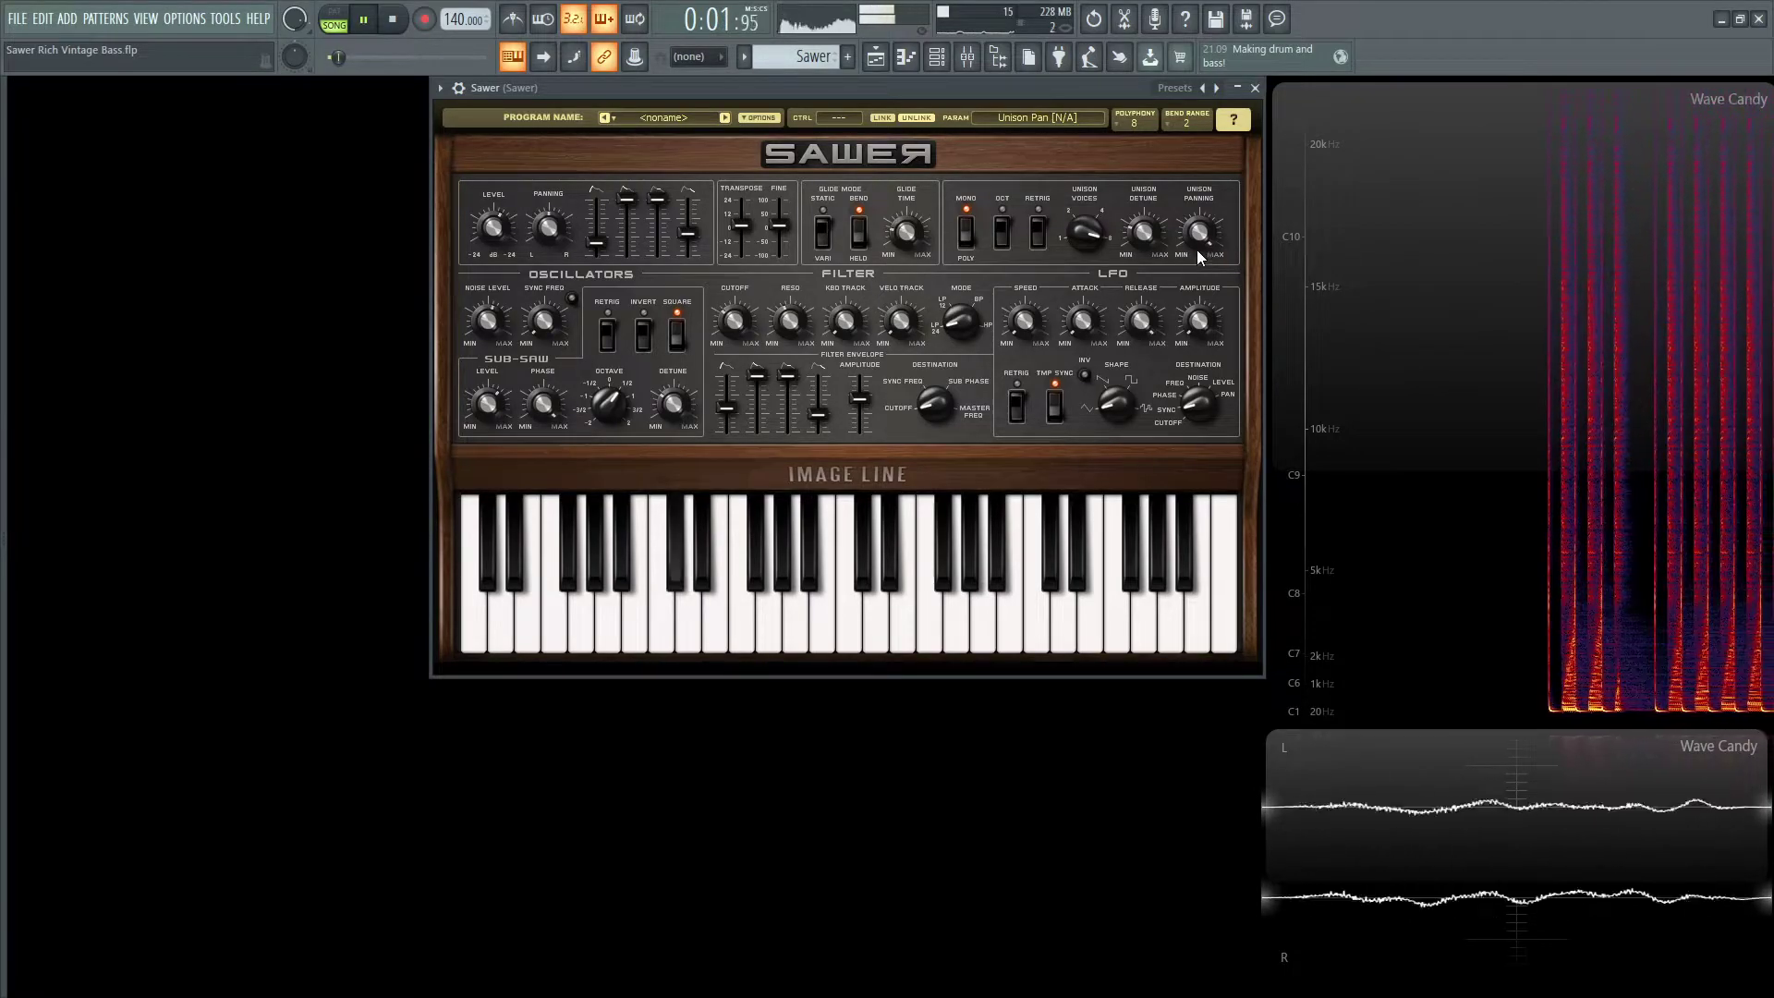
key(space)
Step: Lower unison panning to about 23 % and audition the narrower spread
drag(1200, 257, 1199, 305)
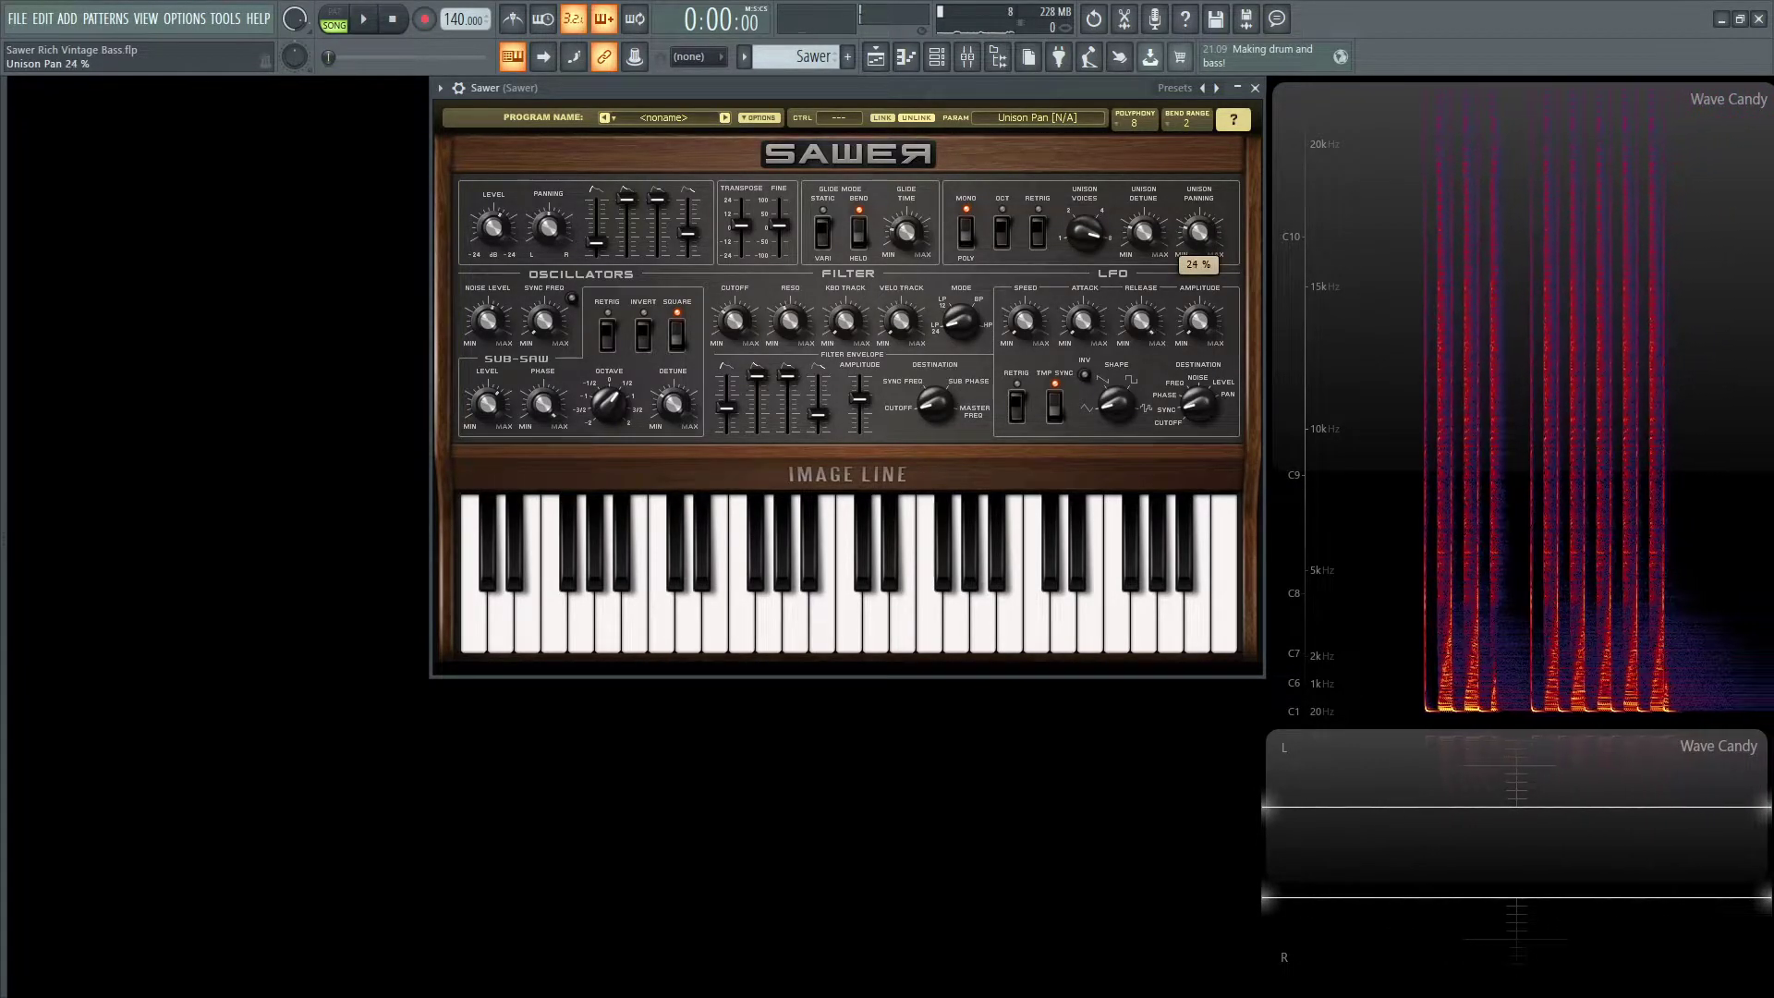
key(space)
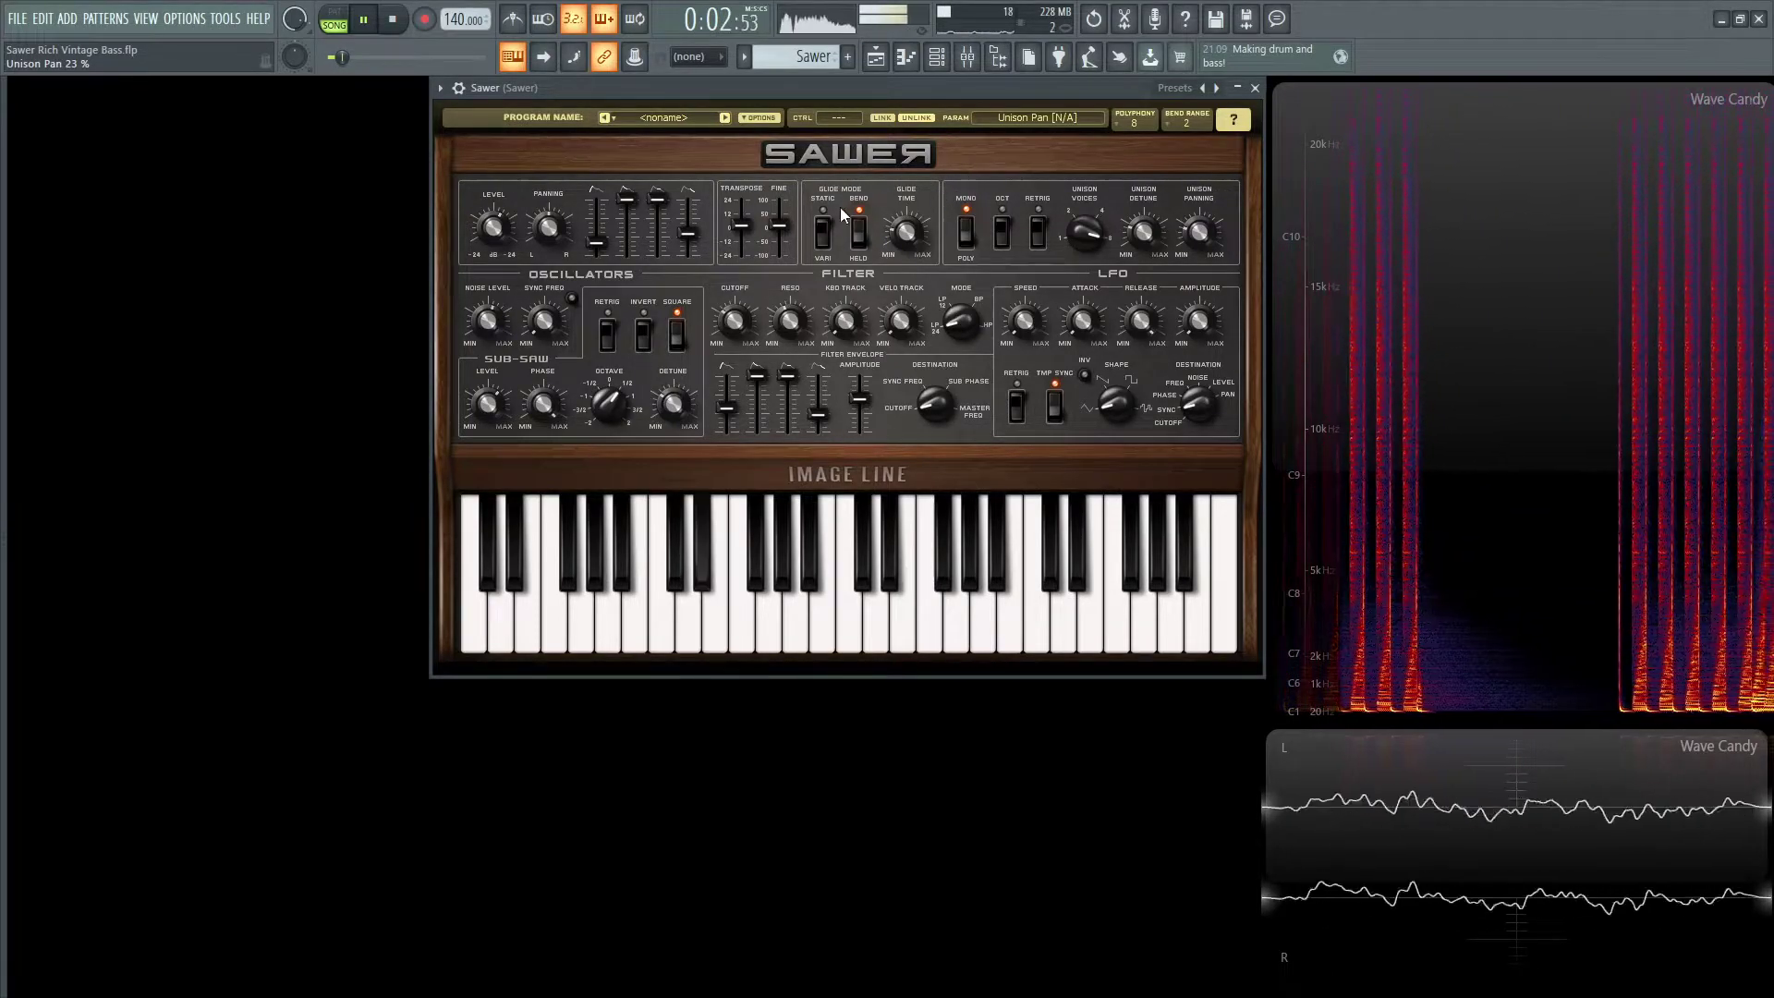
key(space)
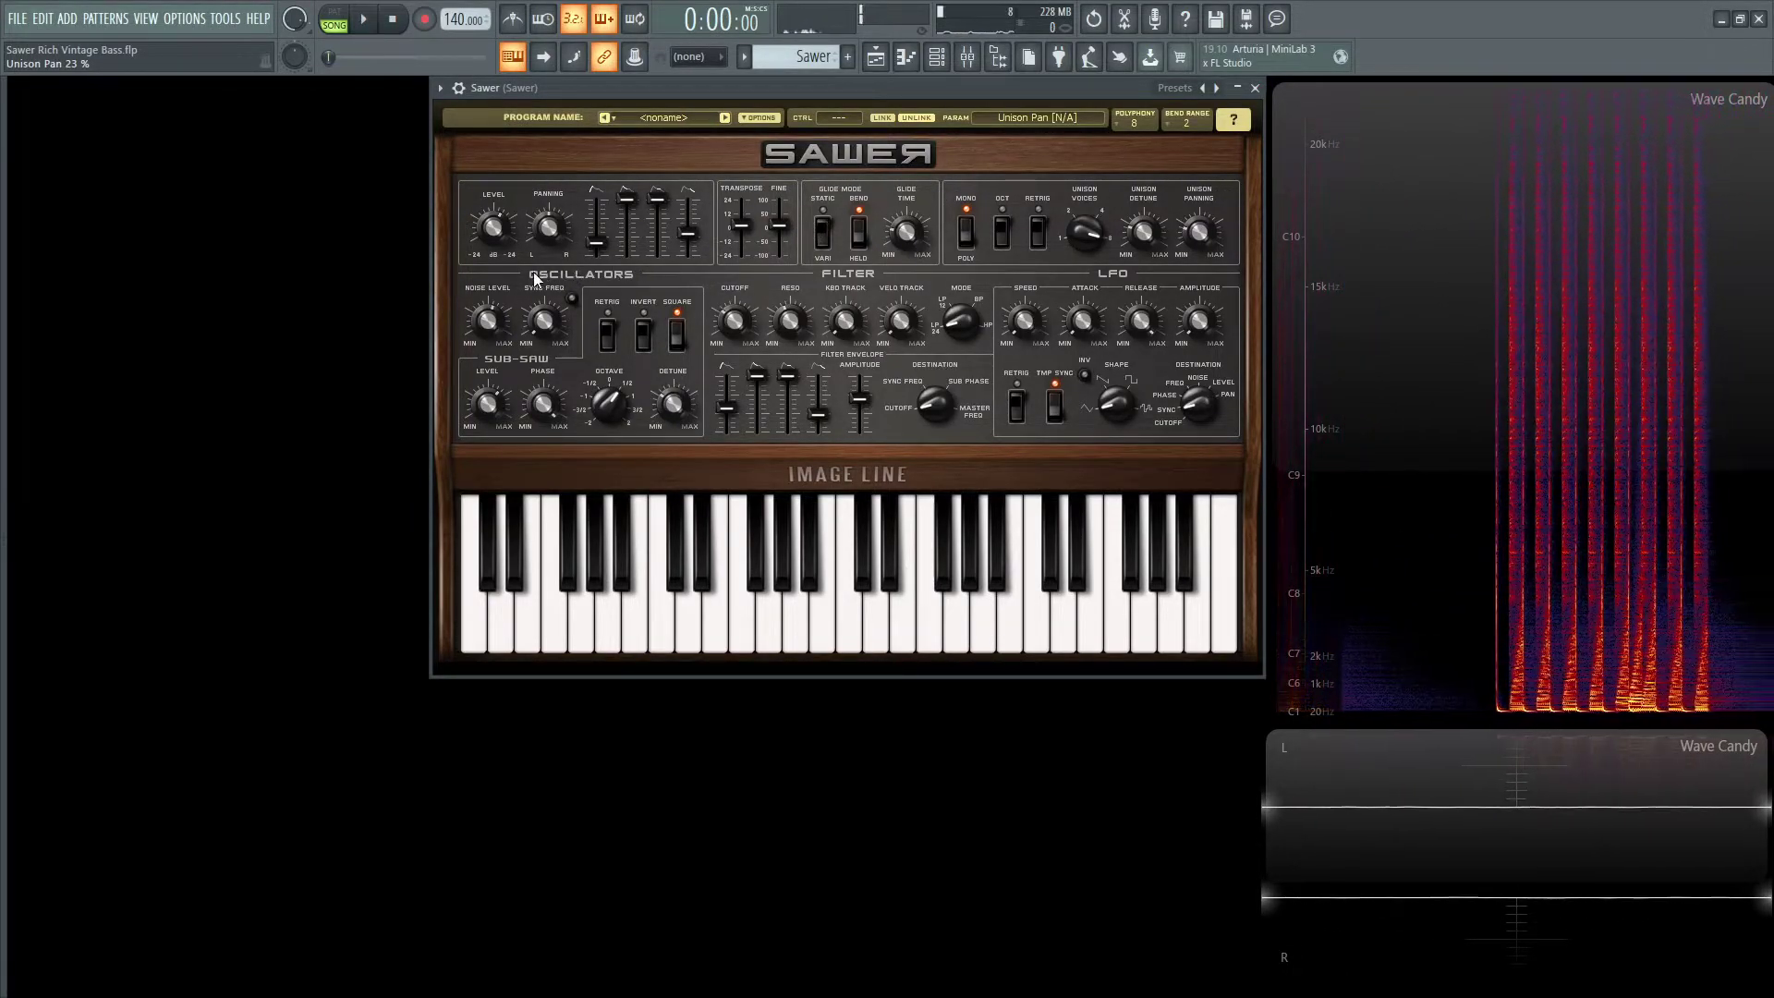
Step: Adjust the noise level and audition the bass with sub-saw octave at 0.5 oct
click(487, 320)
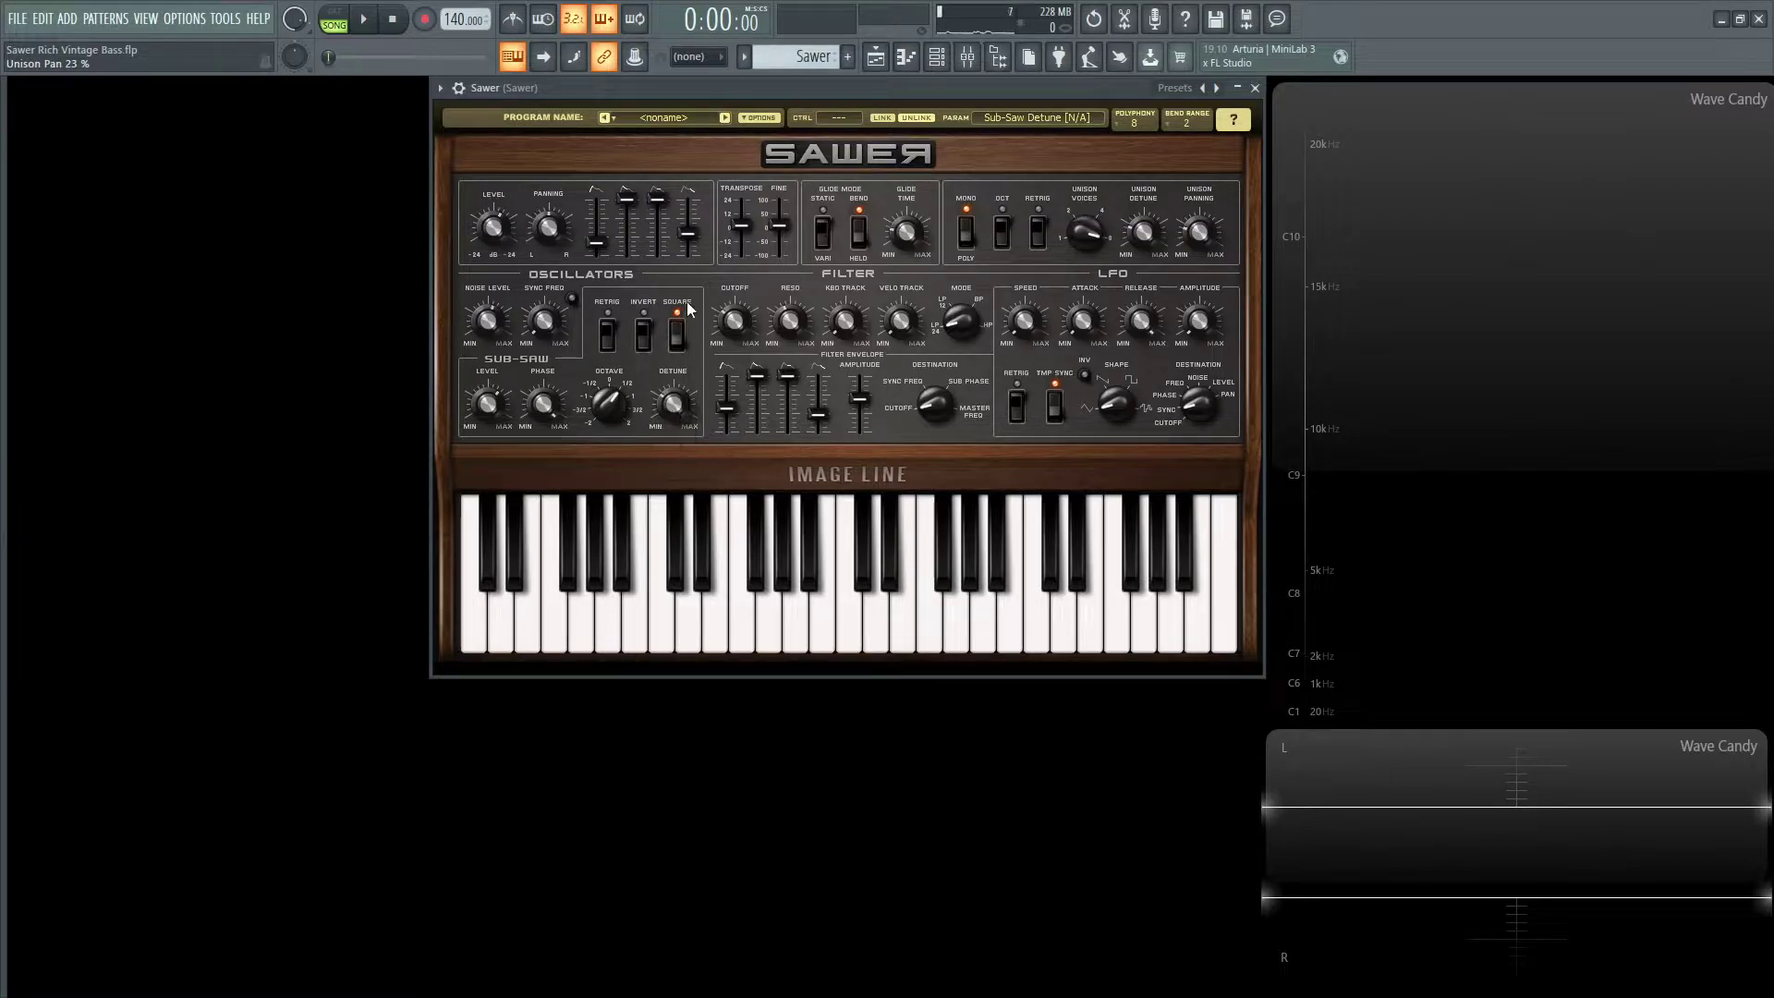
key(space)
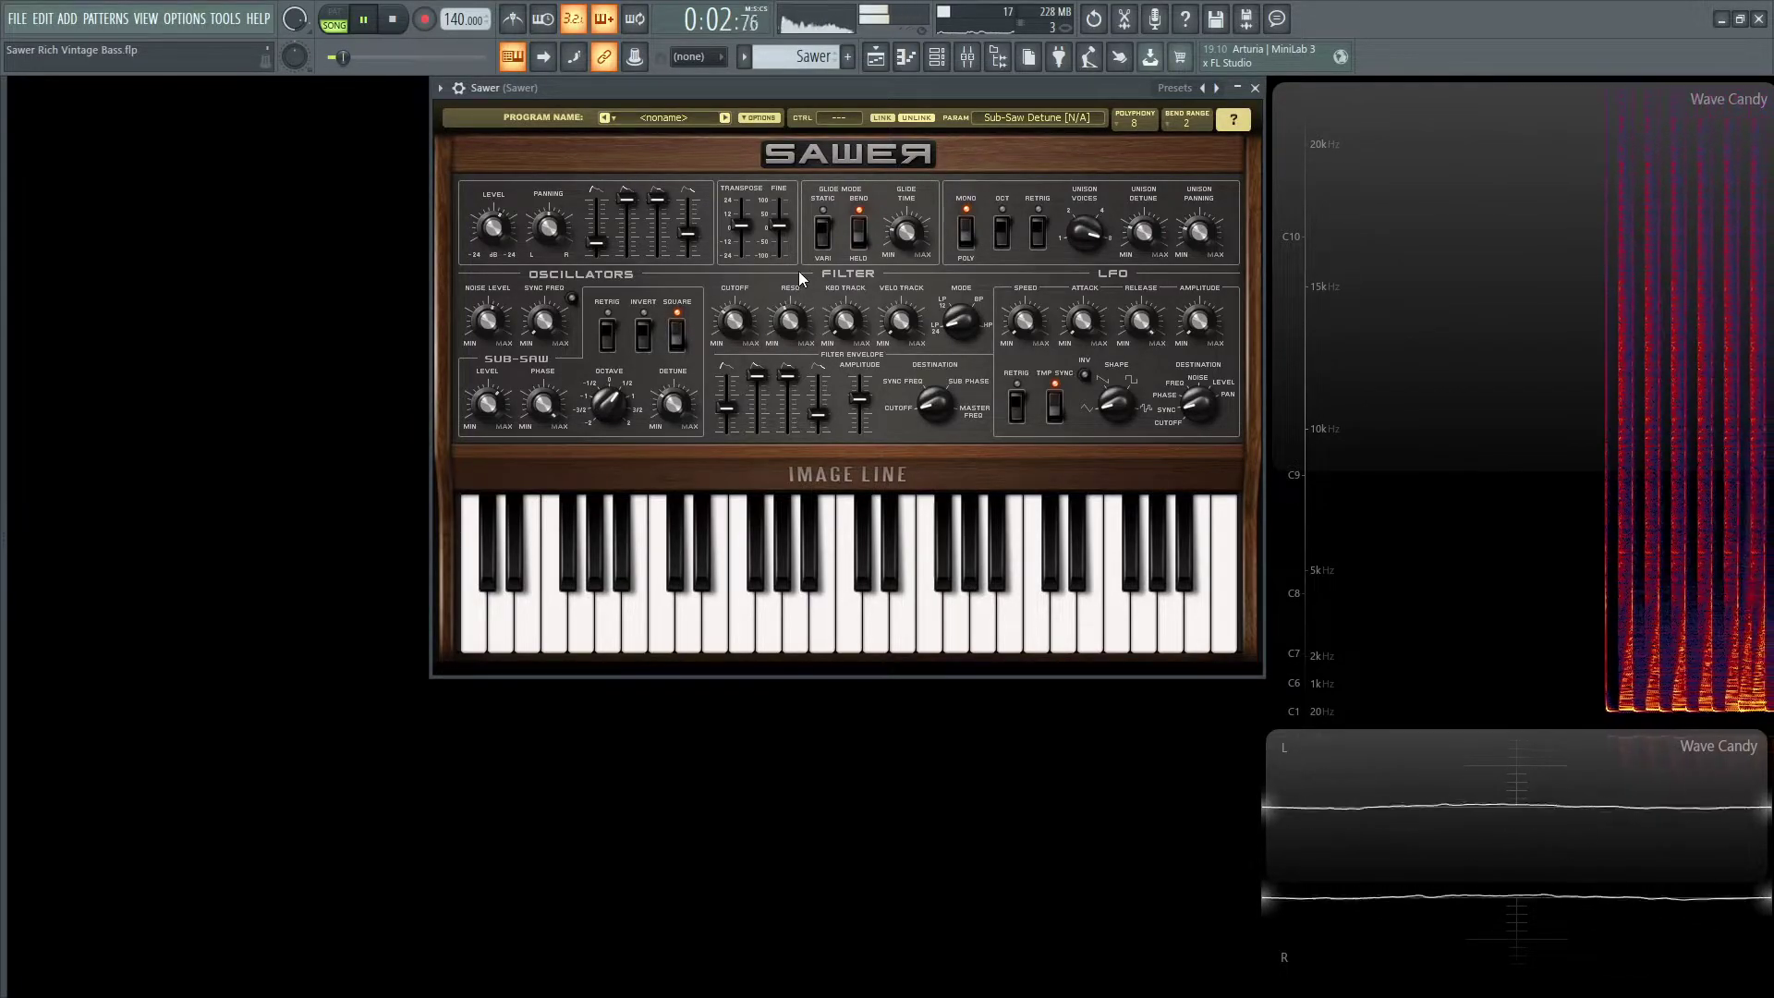
key(space)
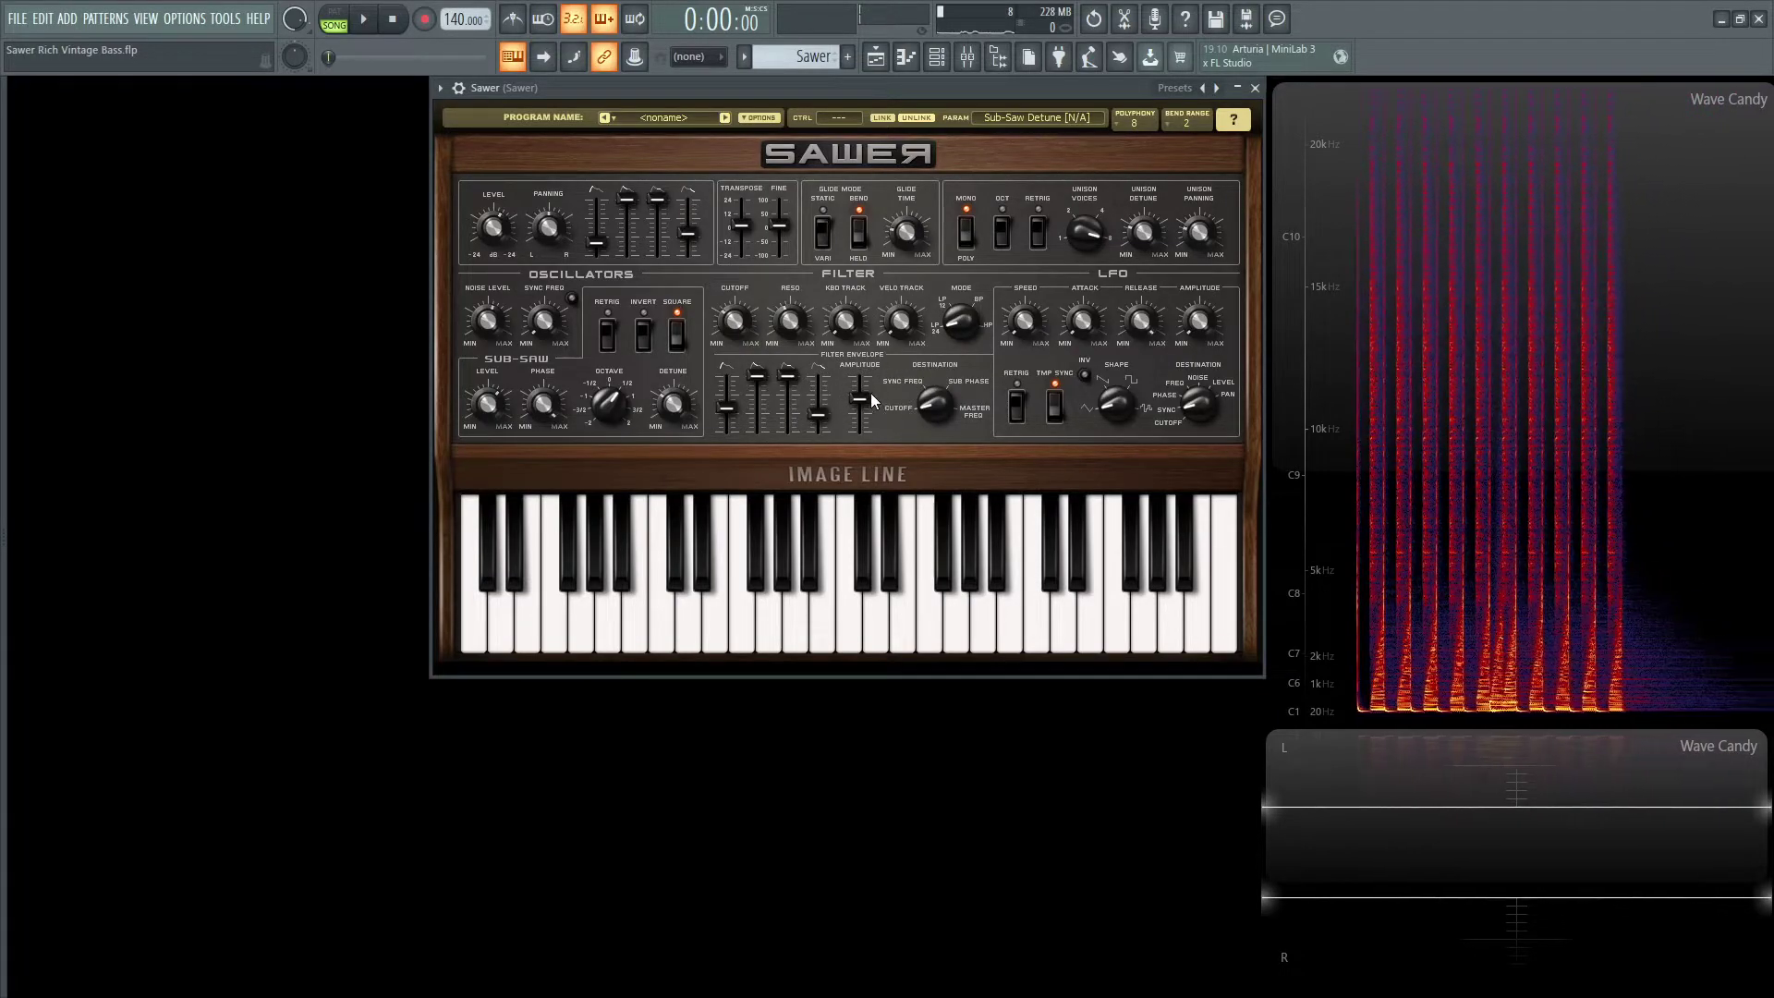
Step: Set Sawer's filter cutoff to 32 % and filter envelope decay to 100 %
click(719, 328)
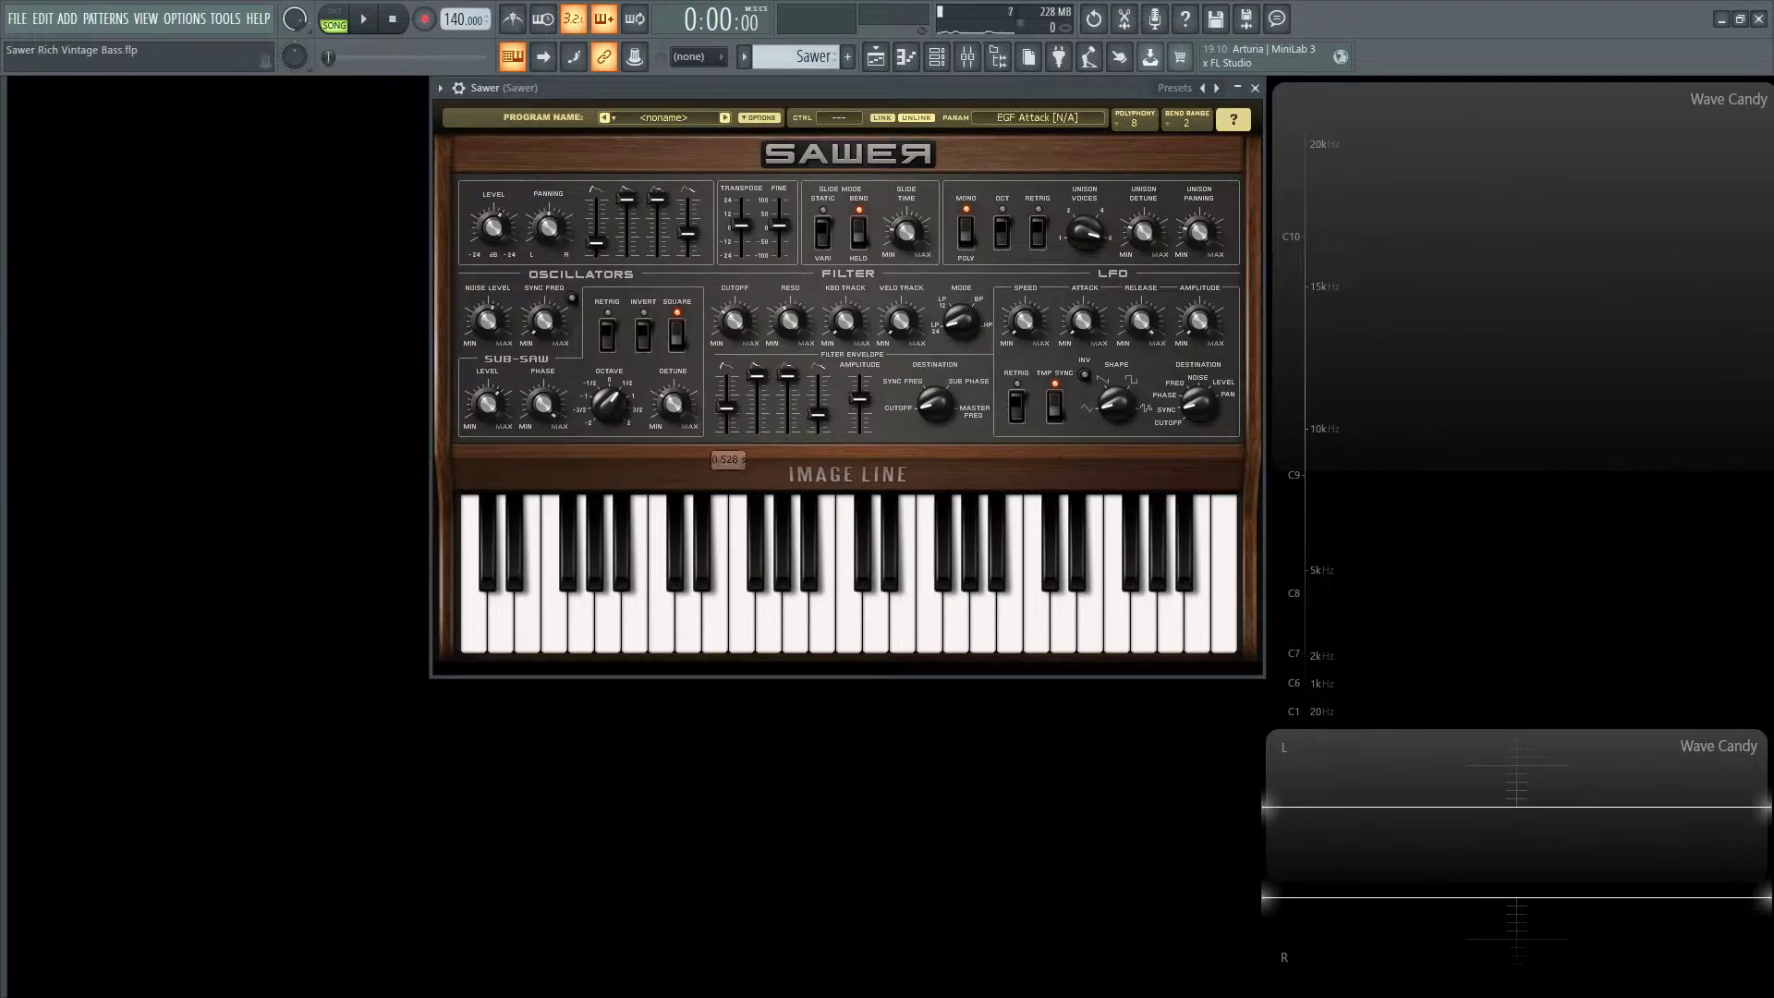
click(765, 377)
click(859, 399)
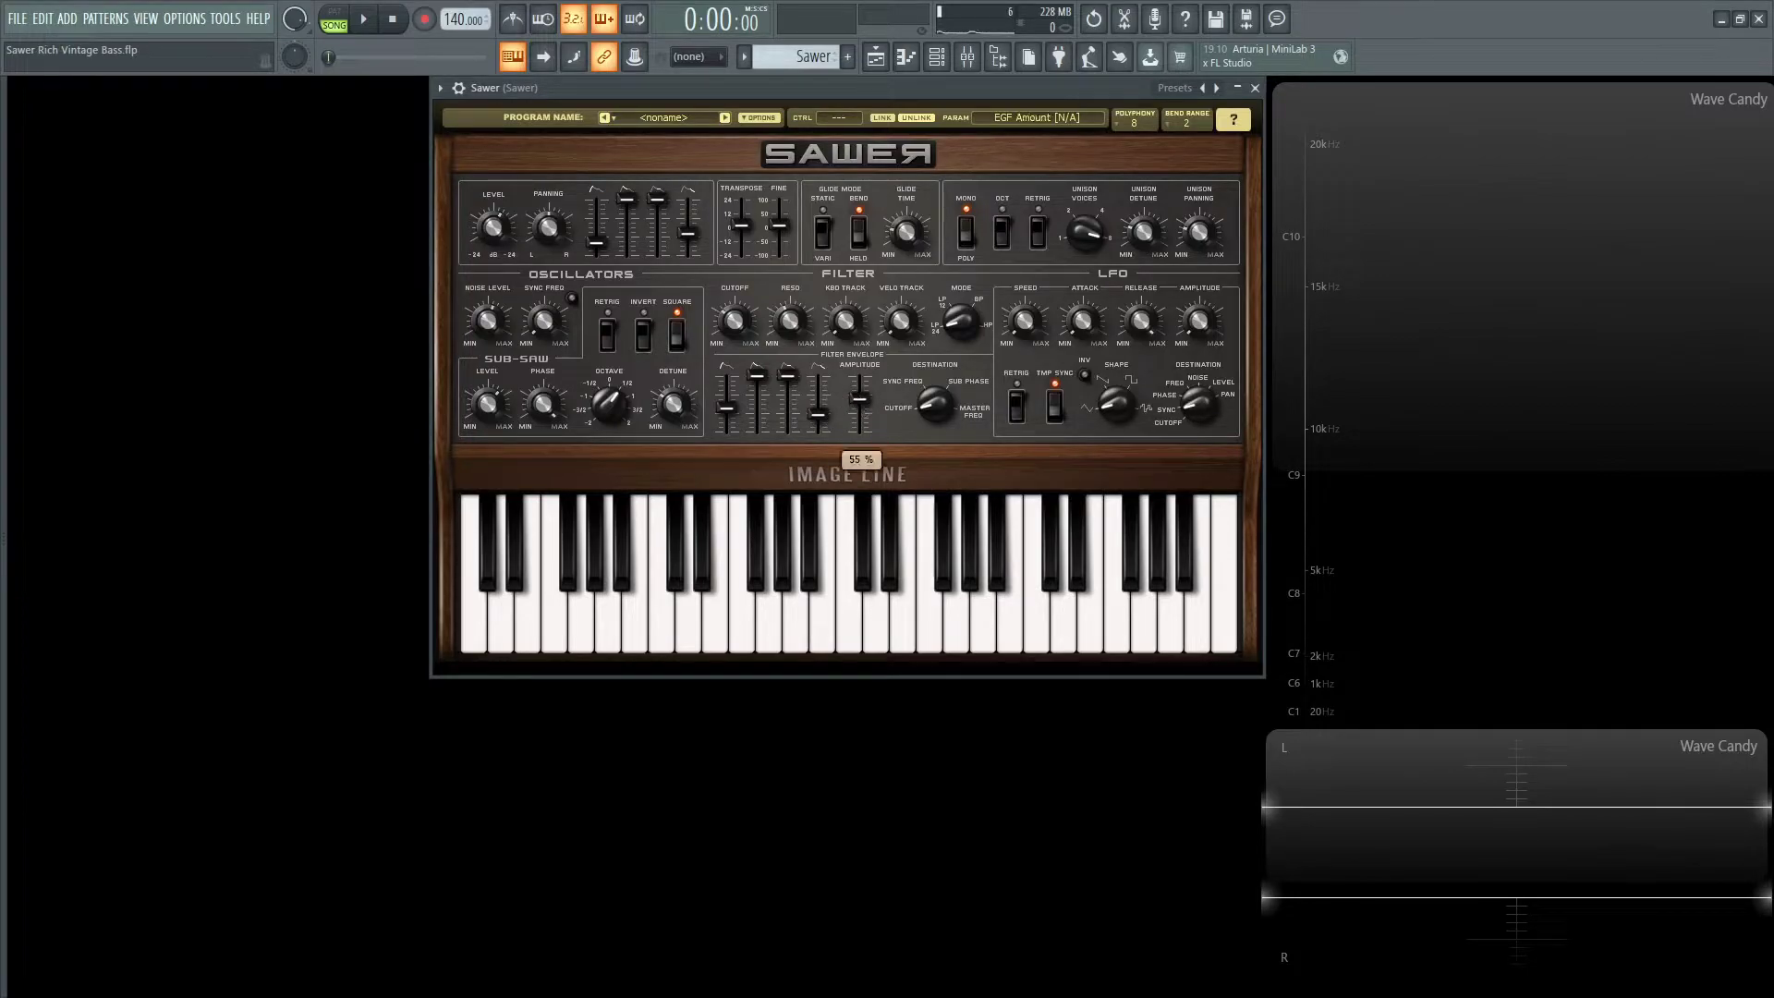
click(859, 400)
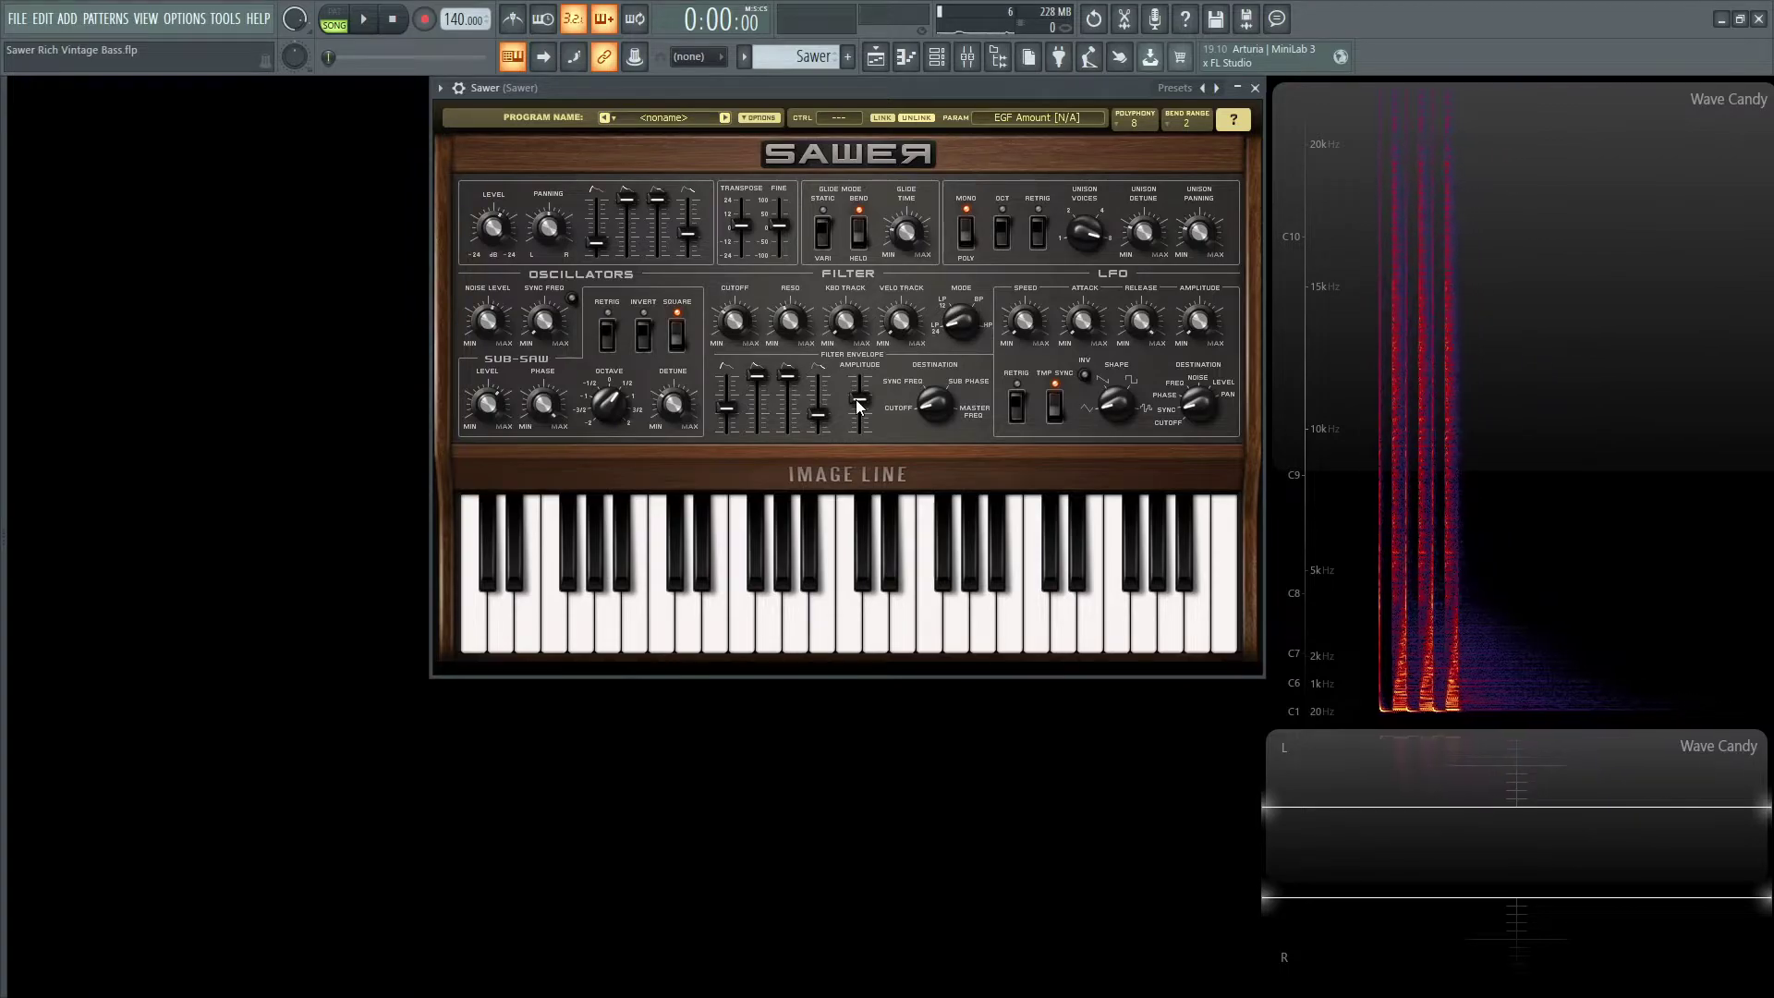
Step: Raise the filter envelope amount to 100 %, then settle at about 59 % while auditioning
key(space)
drag(856, 399, 858, 375)
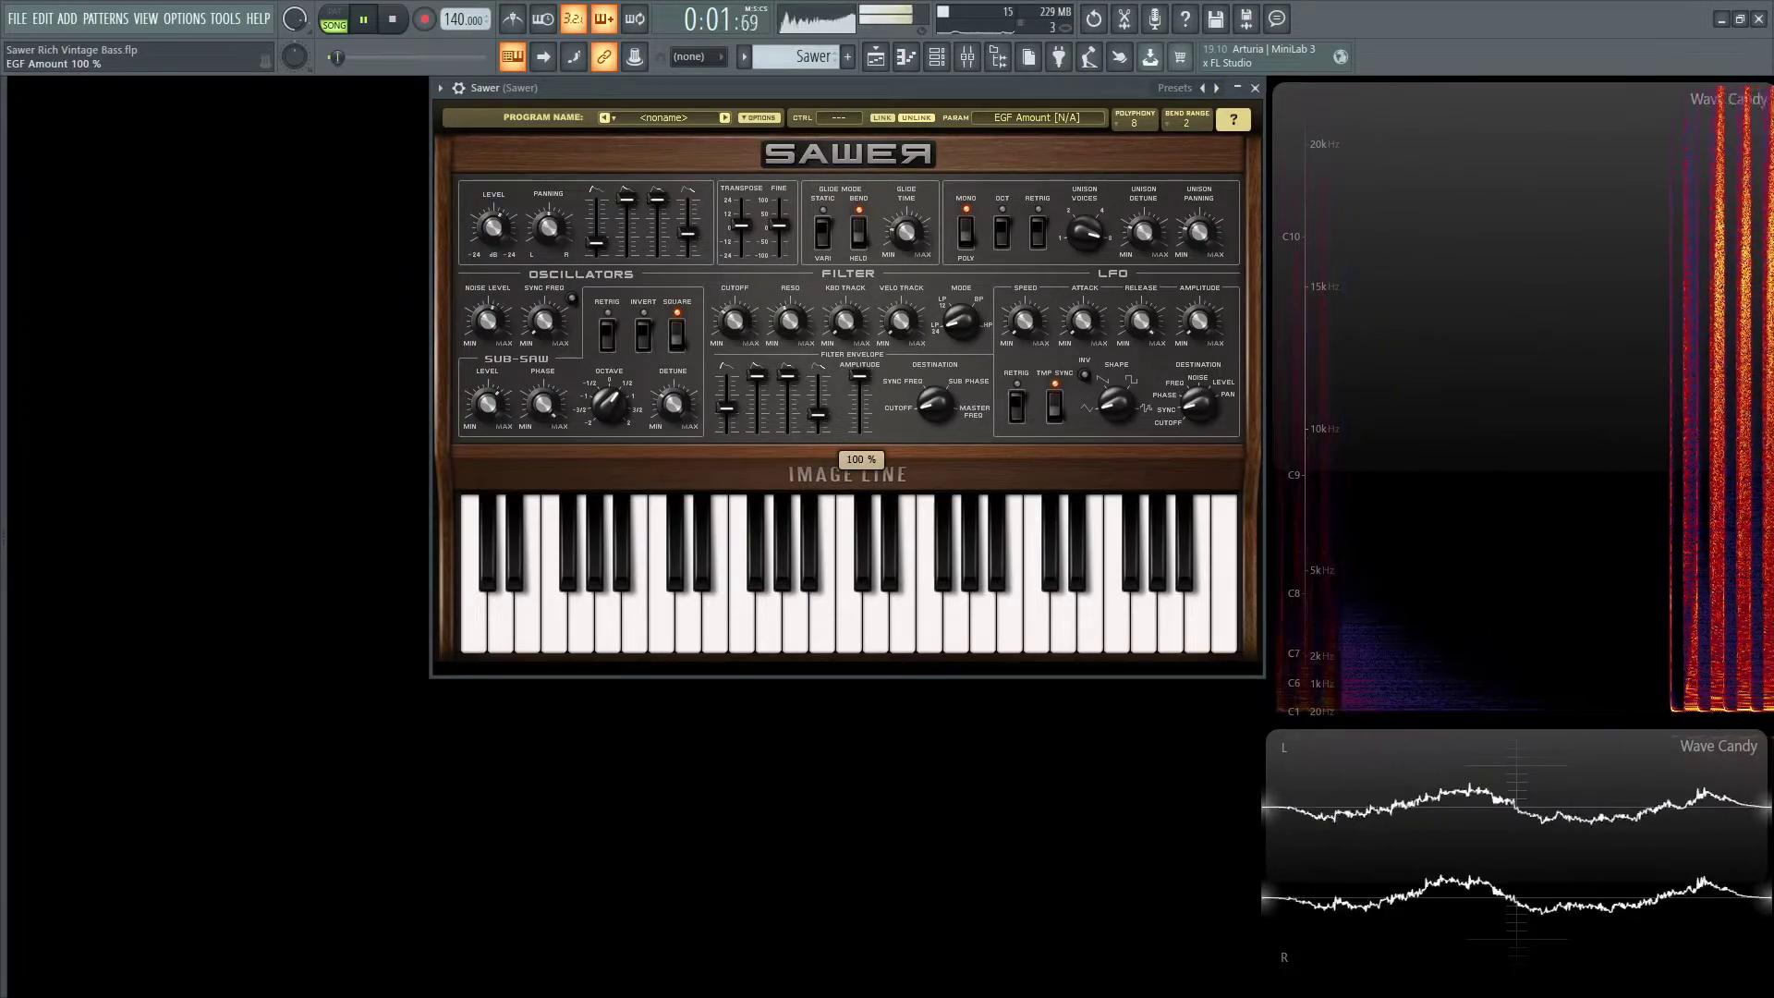
key(space)
drag(856, 396, 856, 417)
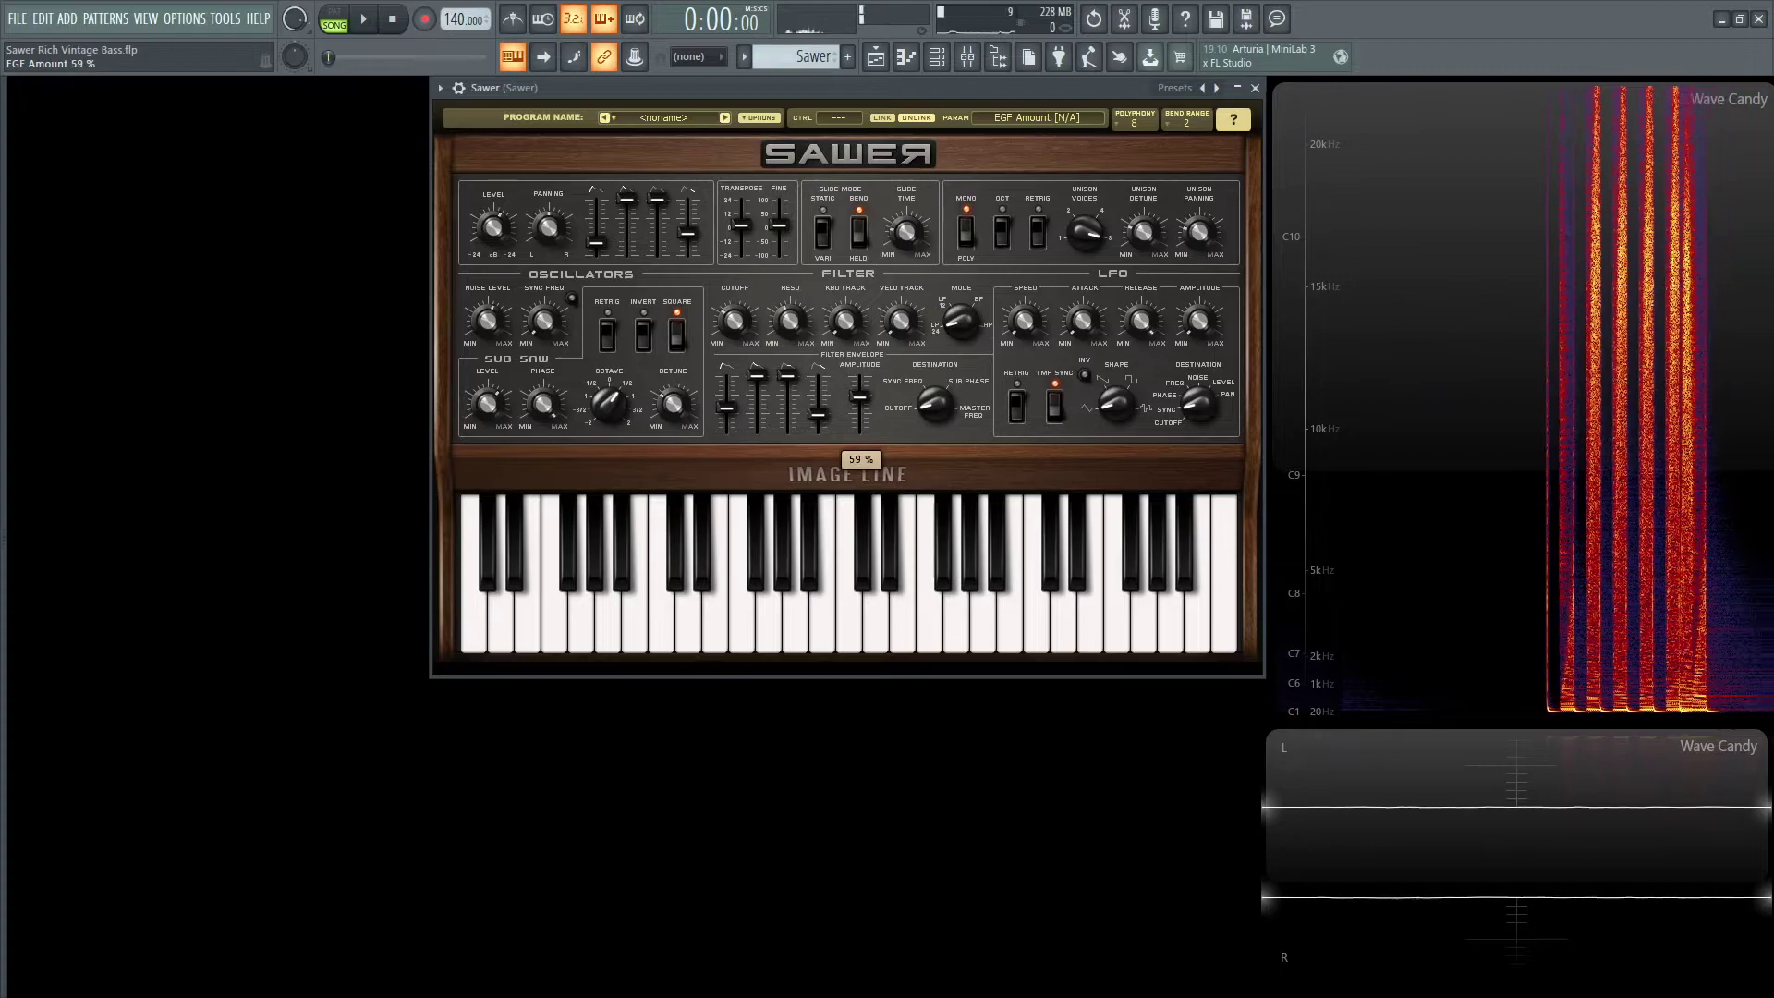
key(space)
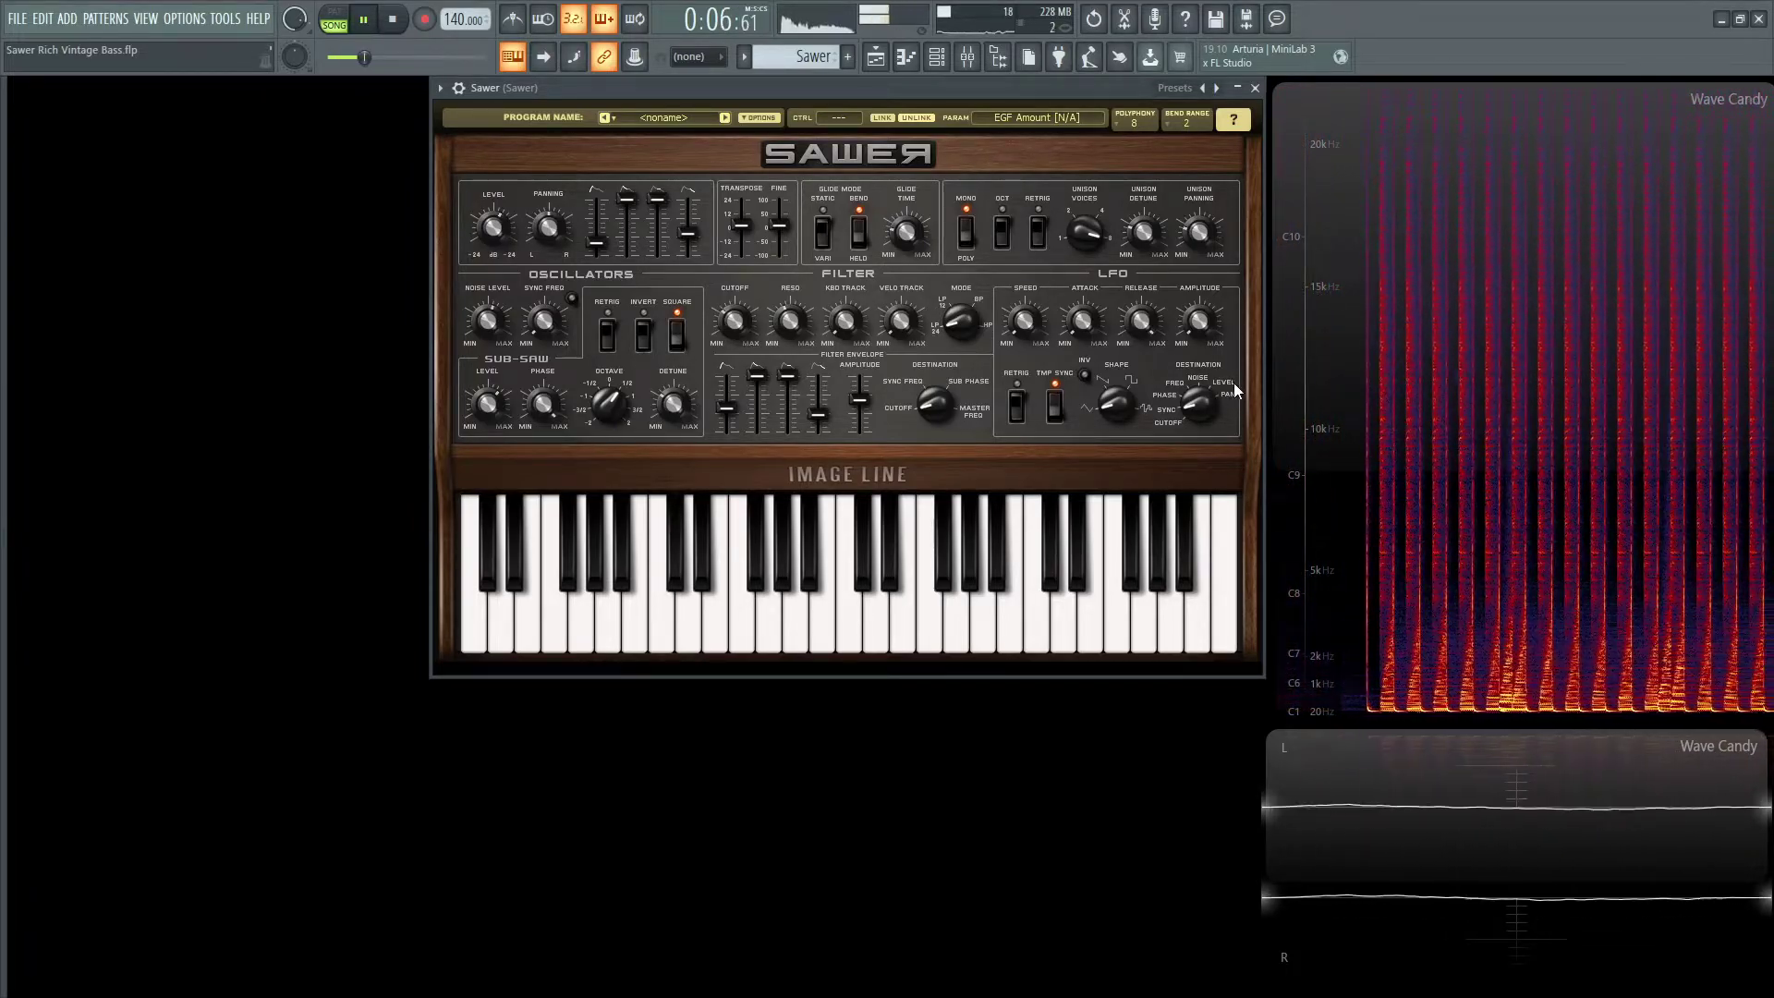
key(space)
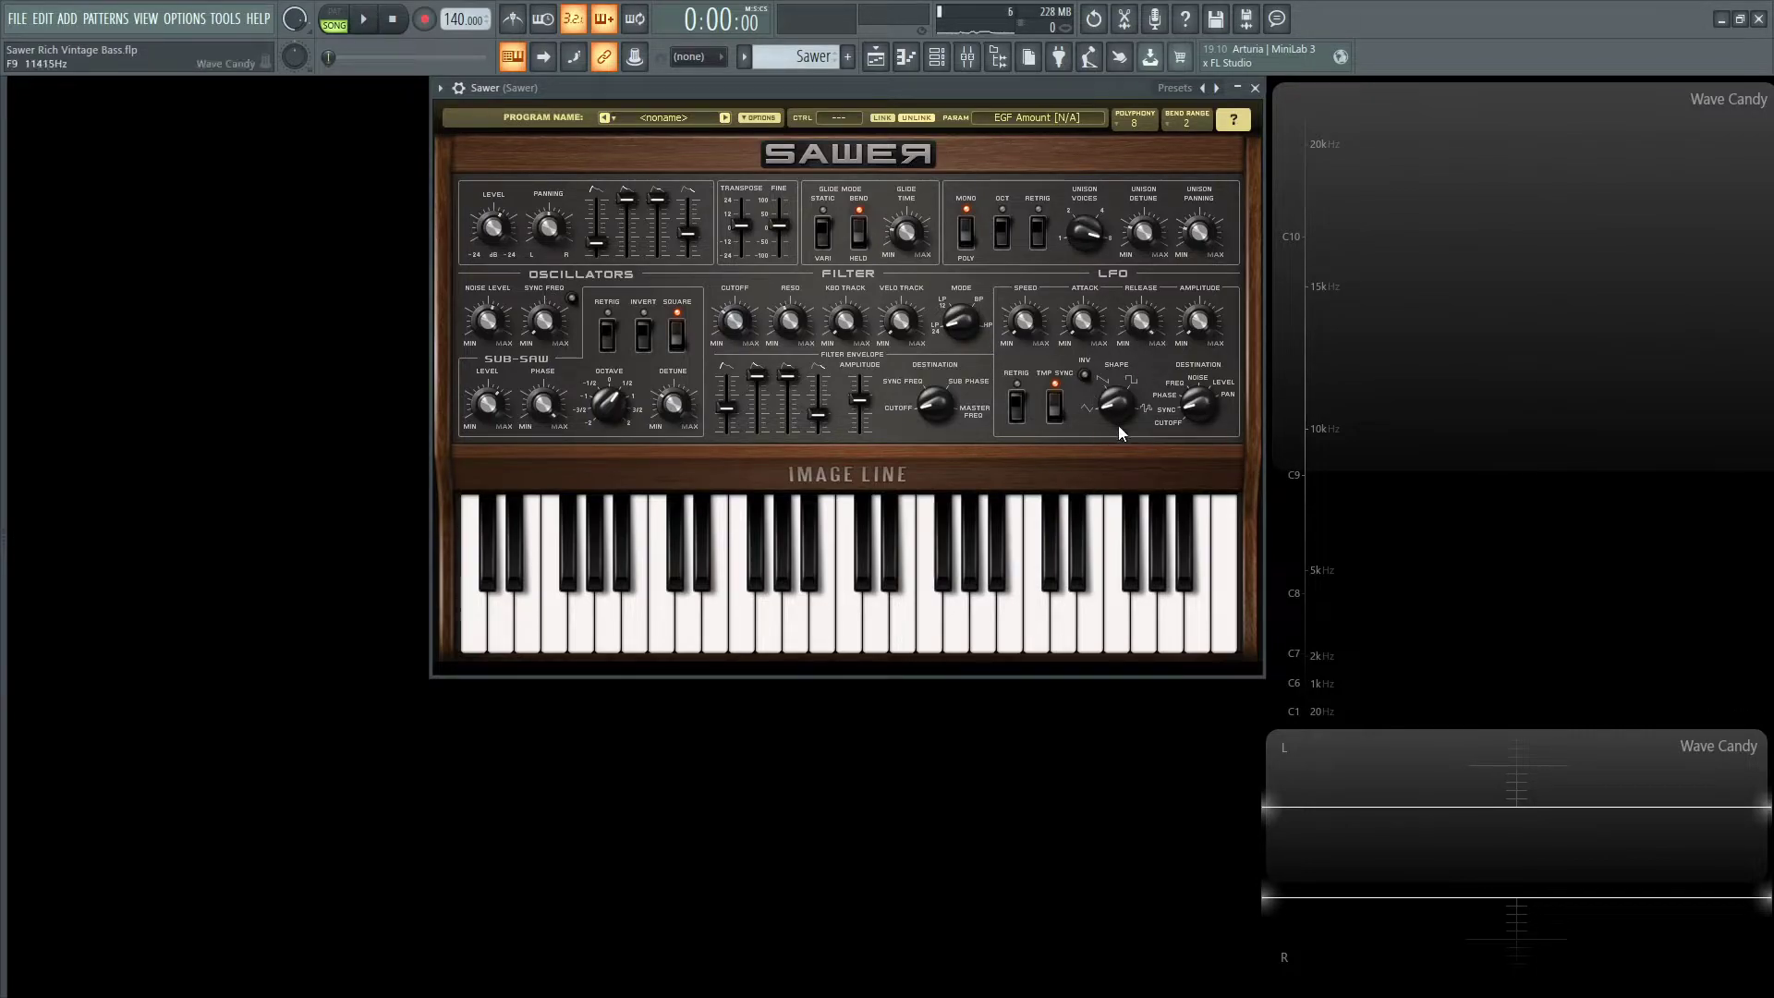
Step: Flip Sawer to its effects panel, showing chorus depth at 49 %
click(904, 474)
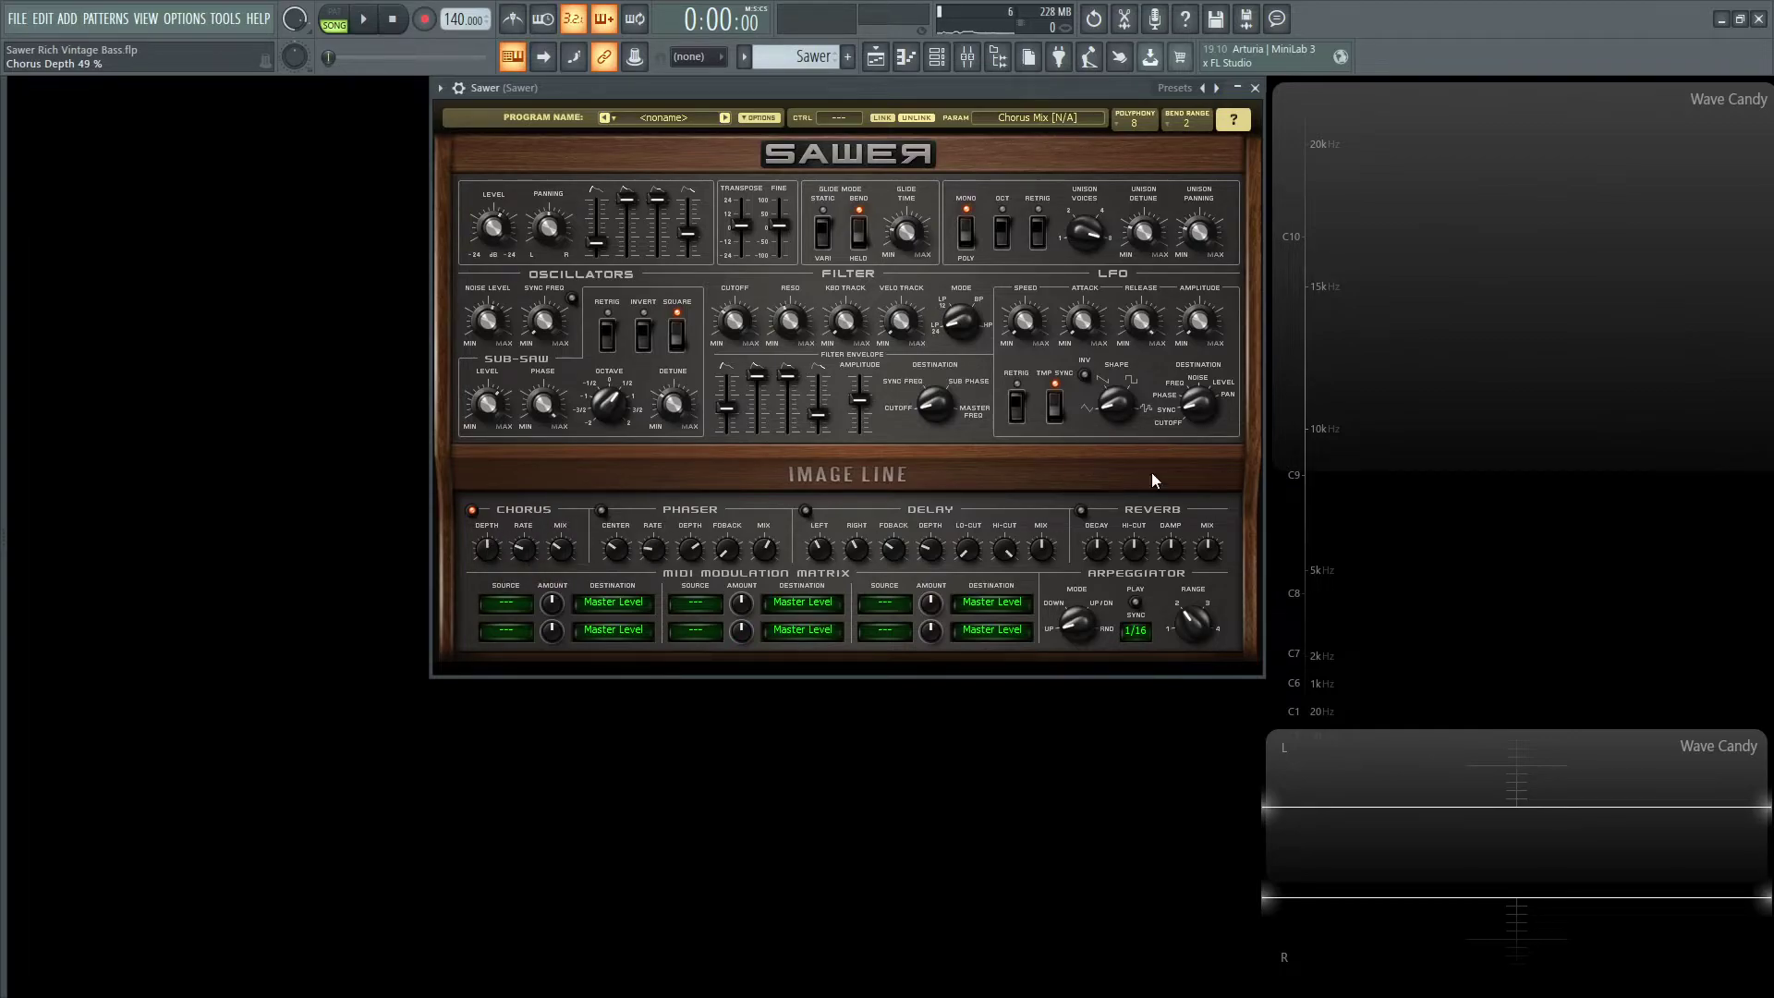
Step: Return Sawer to its keyboard view and show the Mixer on the Sawer insert track
click(924, 469)
key(F9)
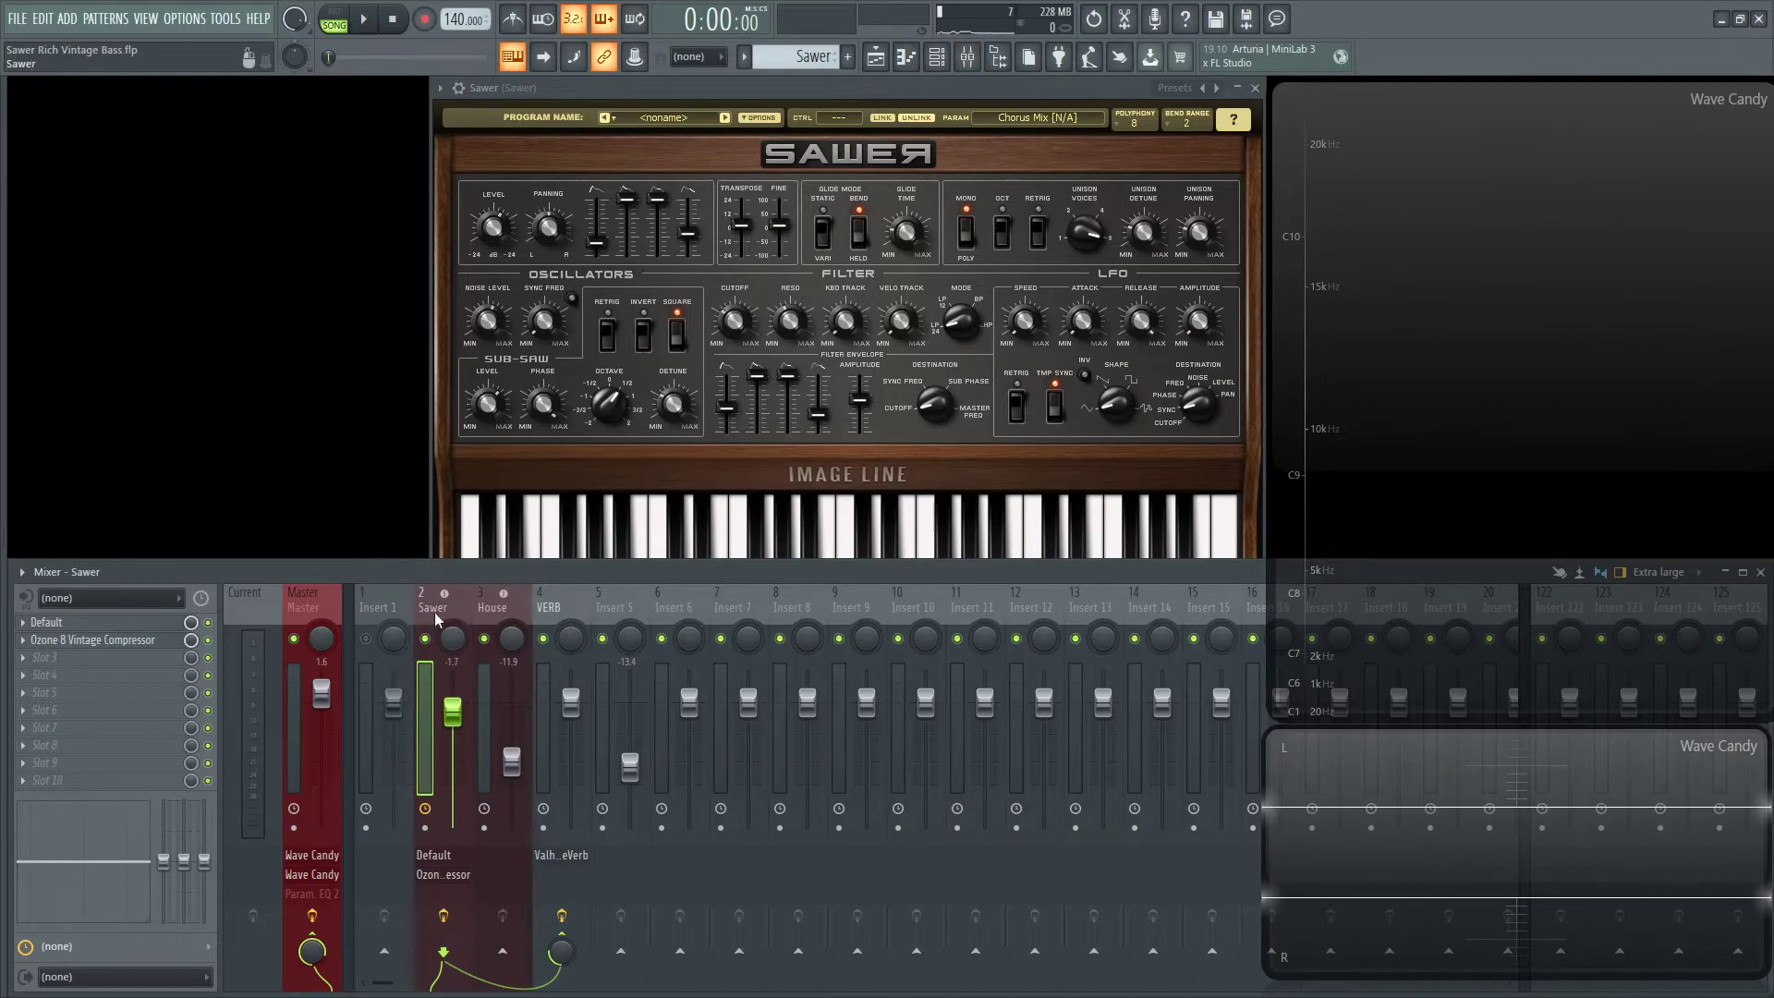
Step: Listen to the bass through the Sawer track's Parametric EQ 2, then close it
click(131, 623)
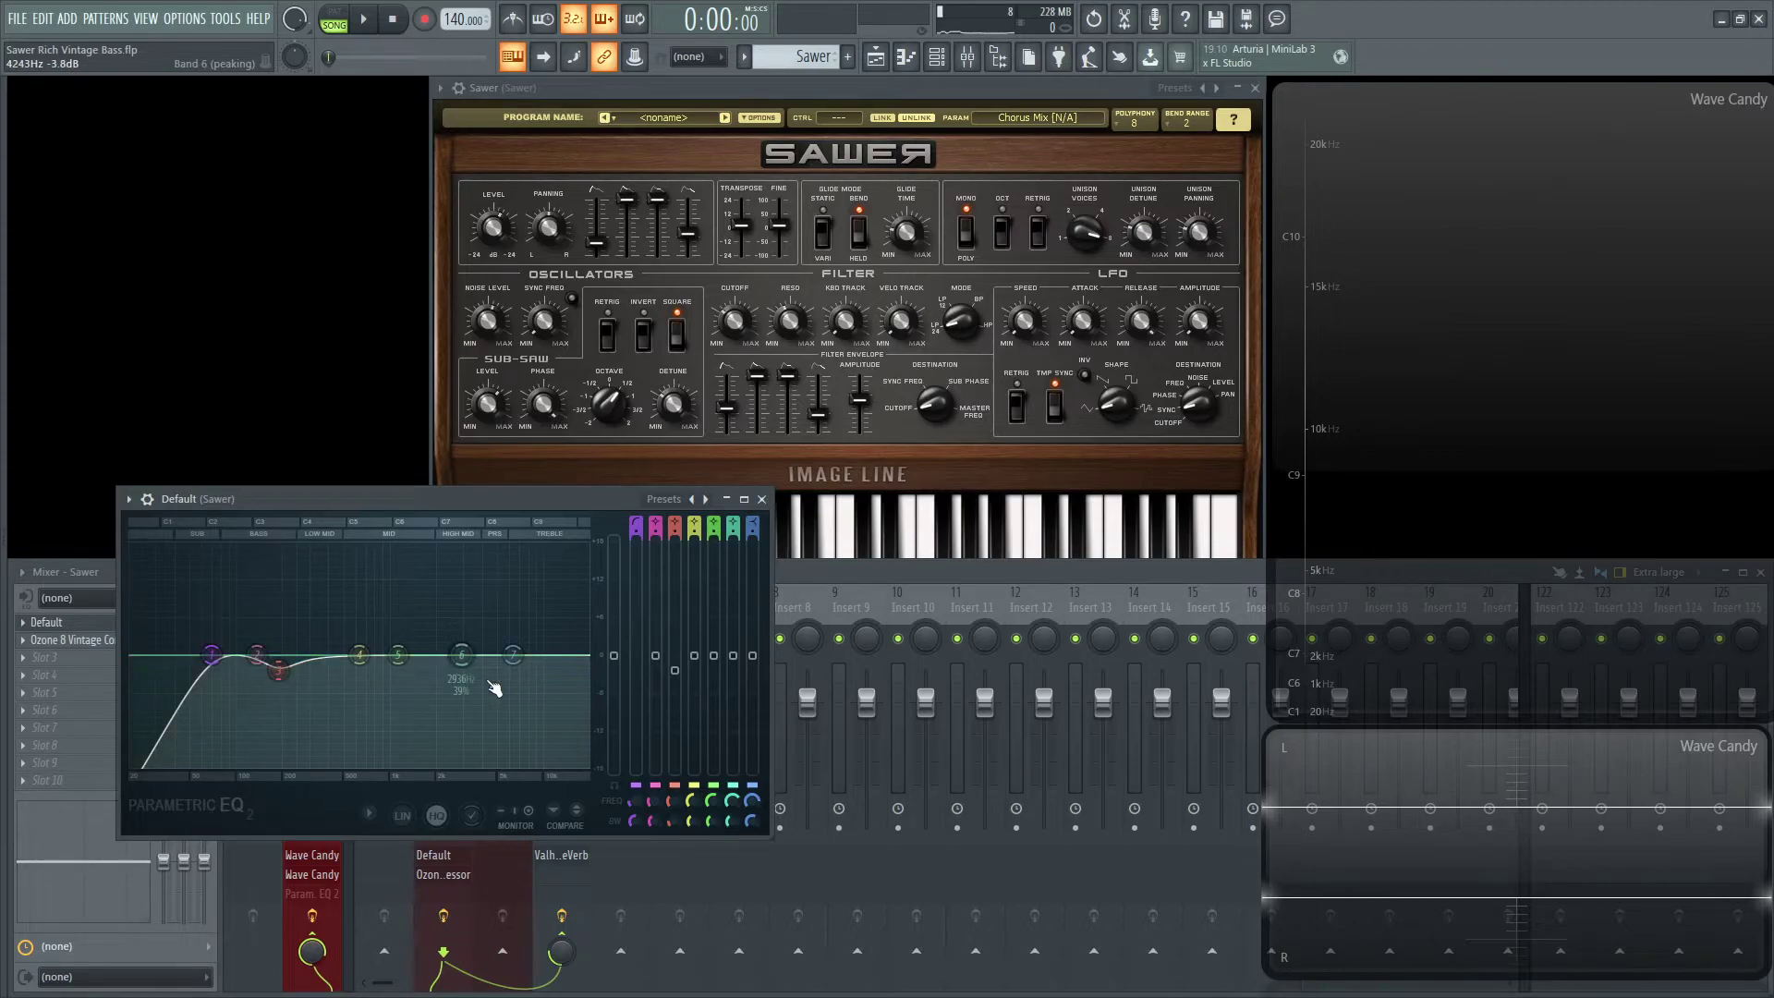
key(space)
key(Escape)
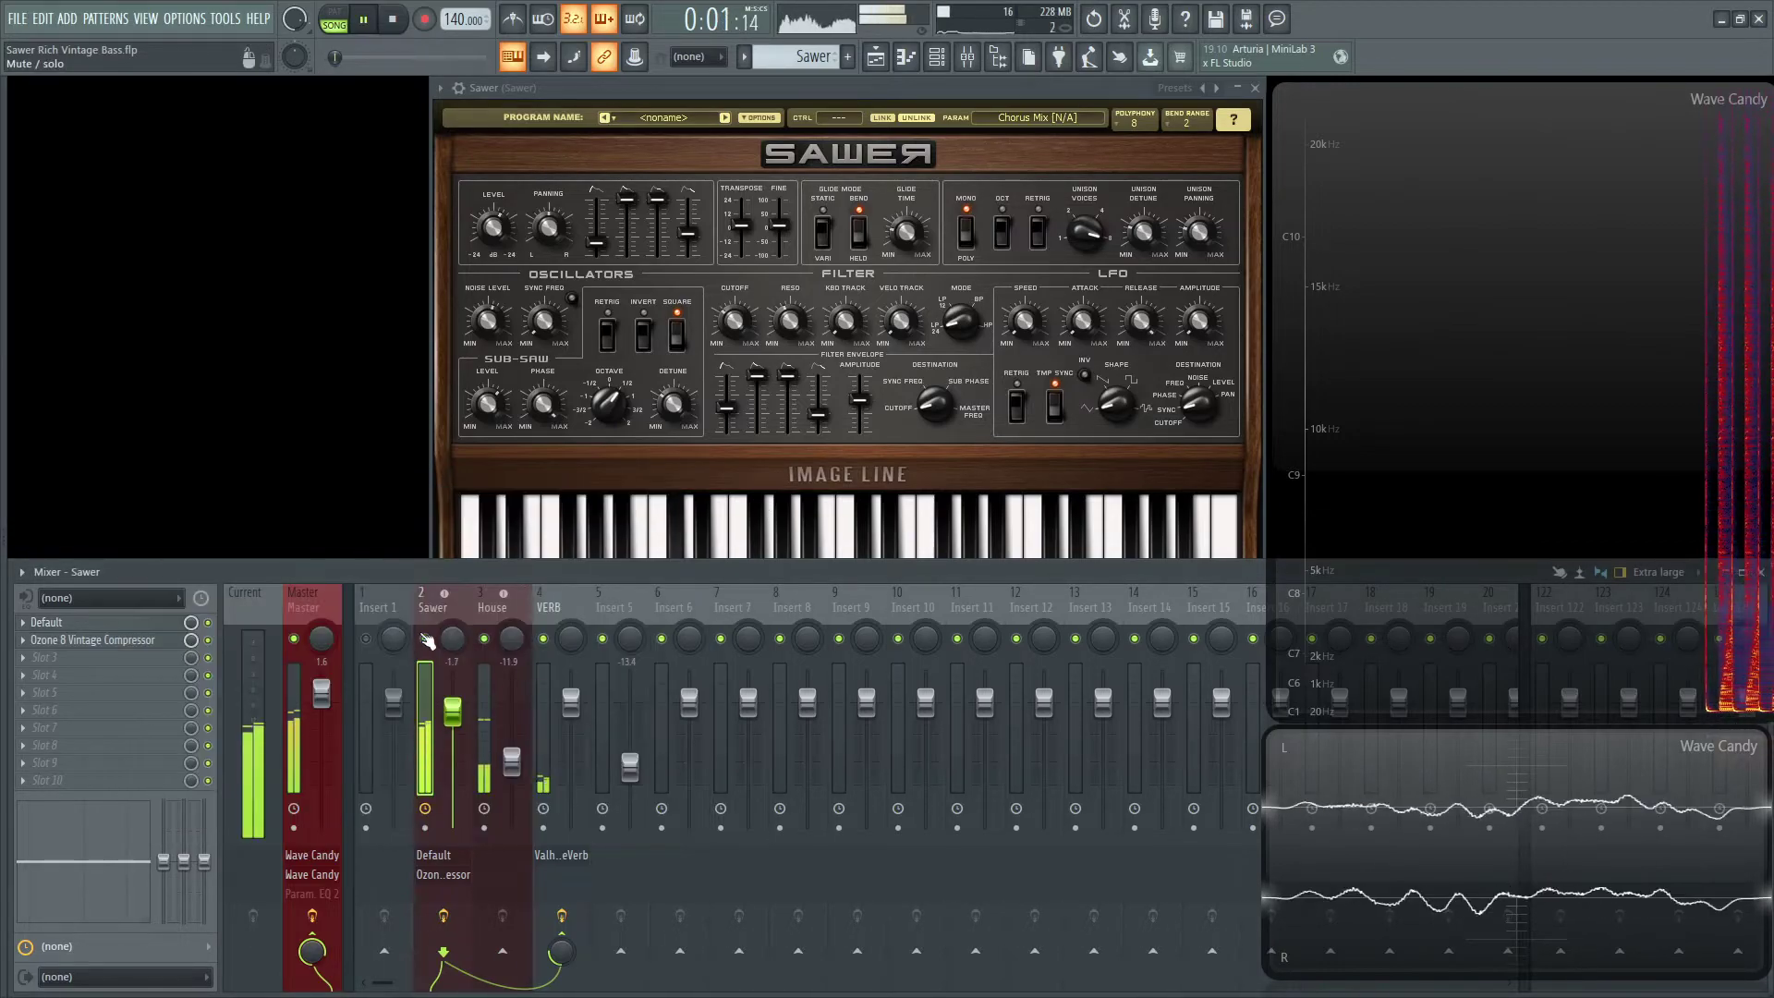
key(space)
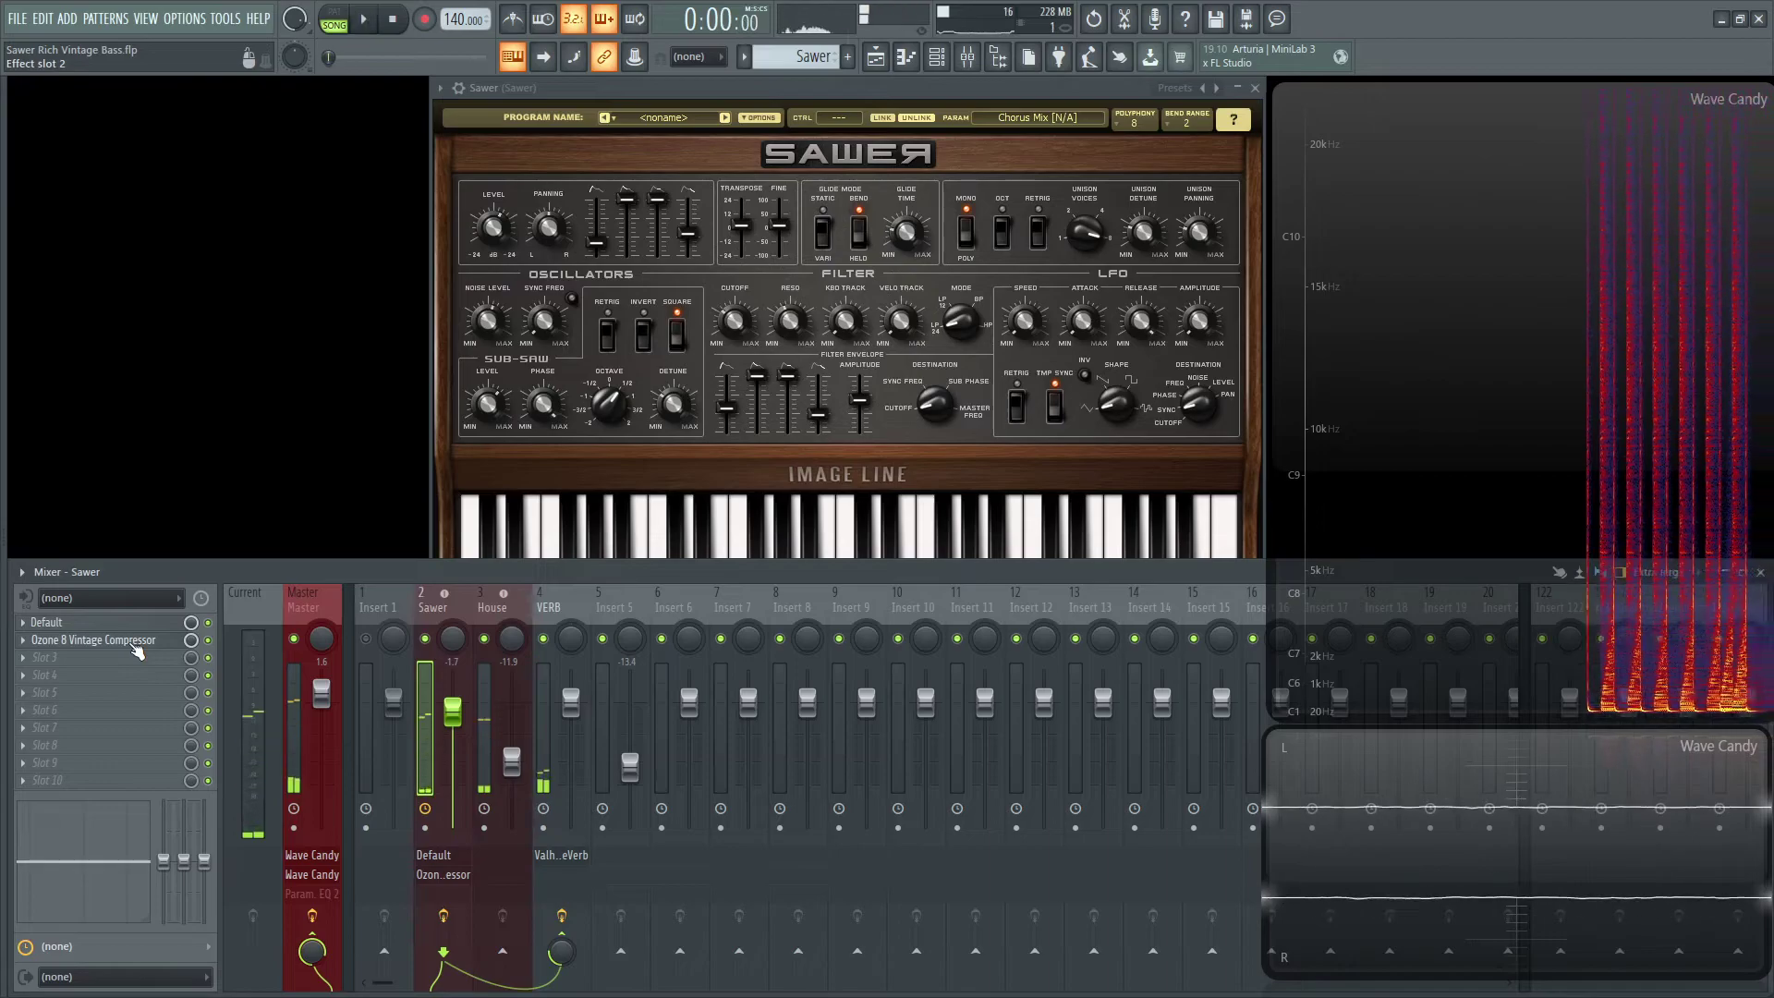
Step: Audition the bass through the Ozone 8 Vintage Compressor, then close its window
key(space)
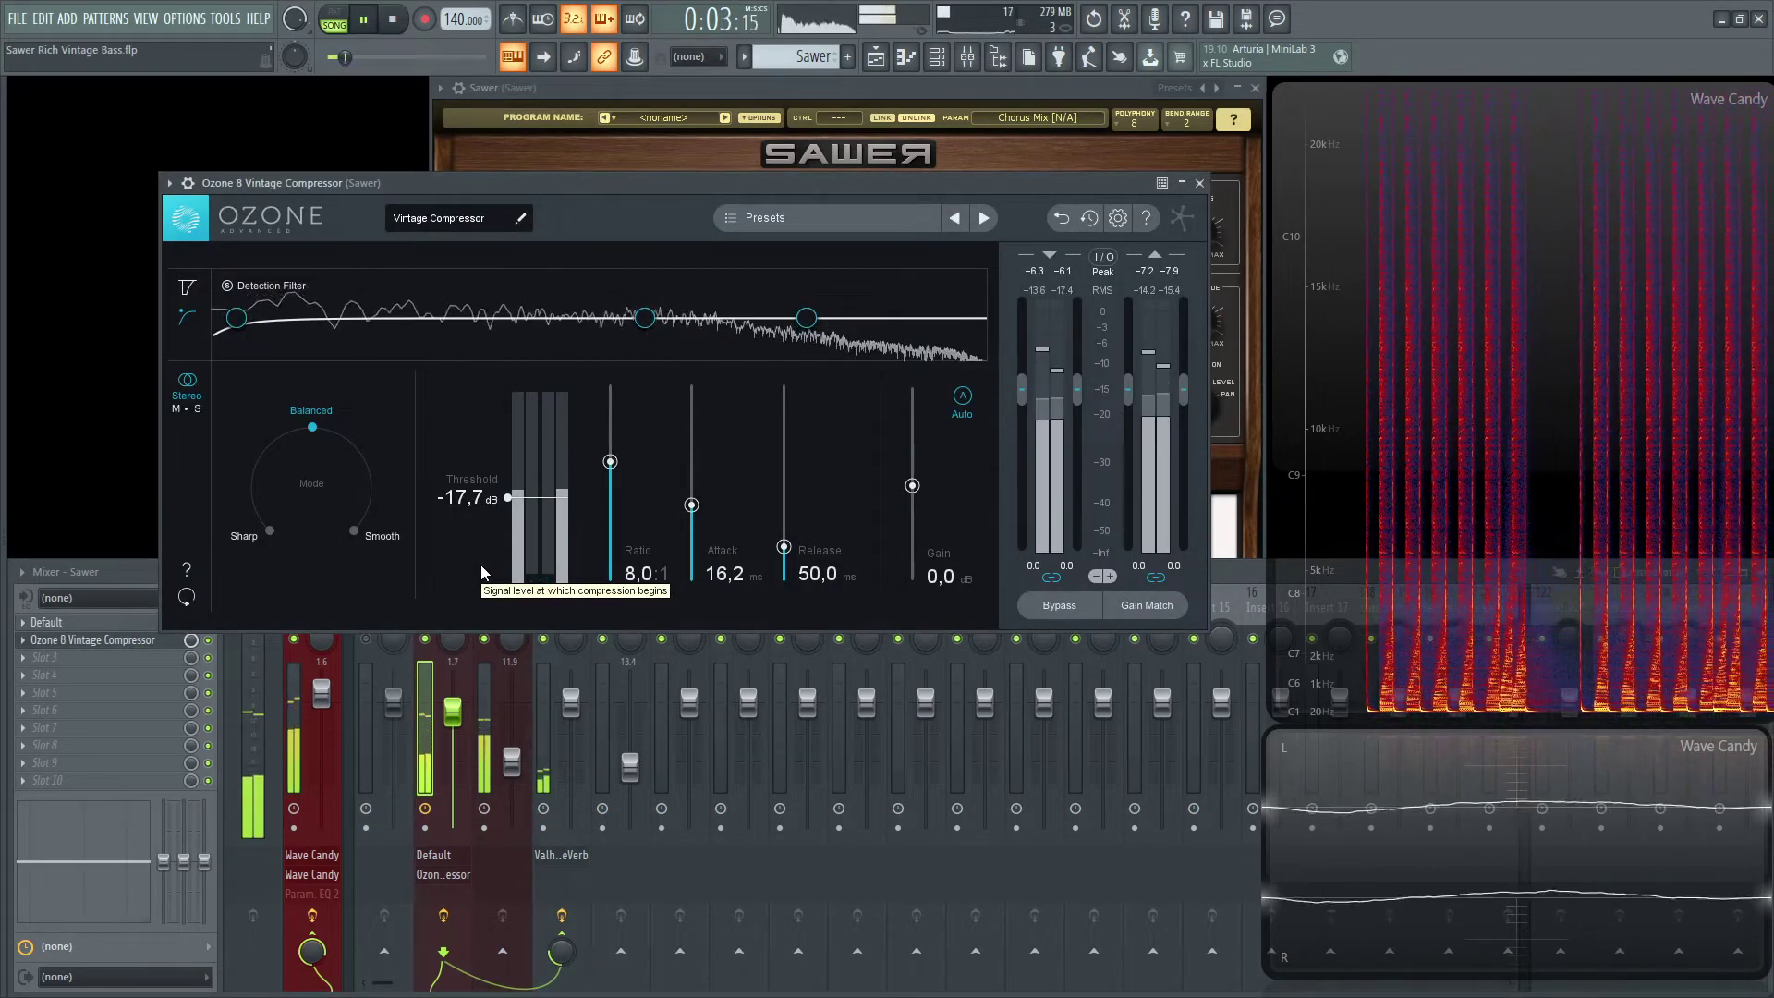
key(space)
key(Escape)
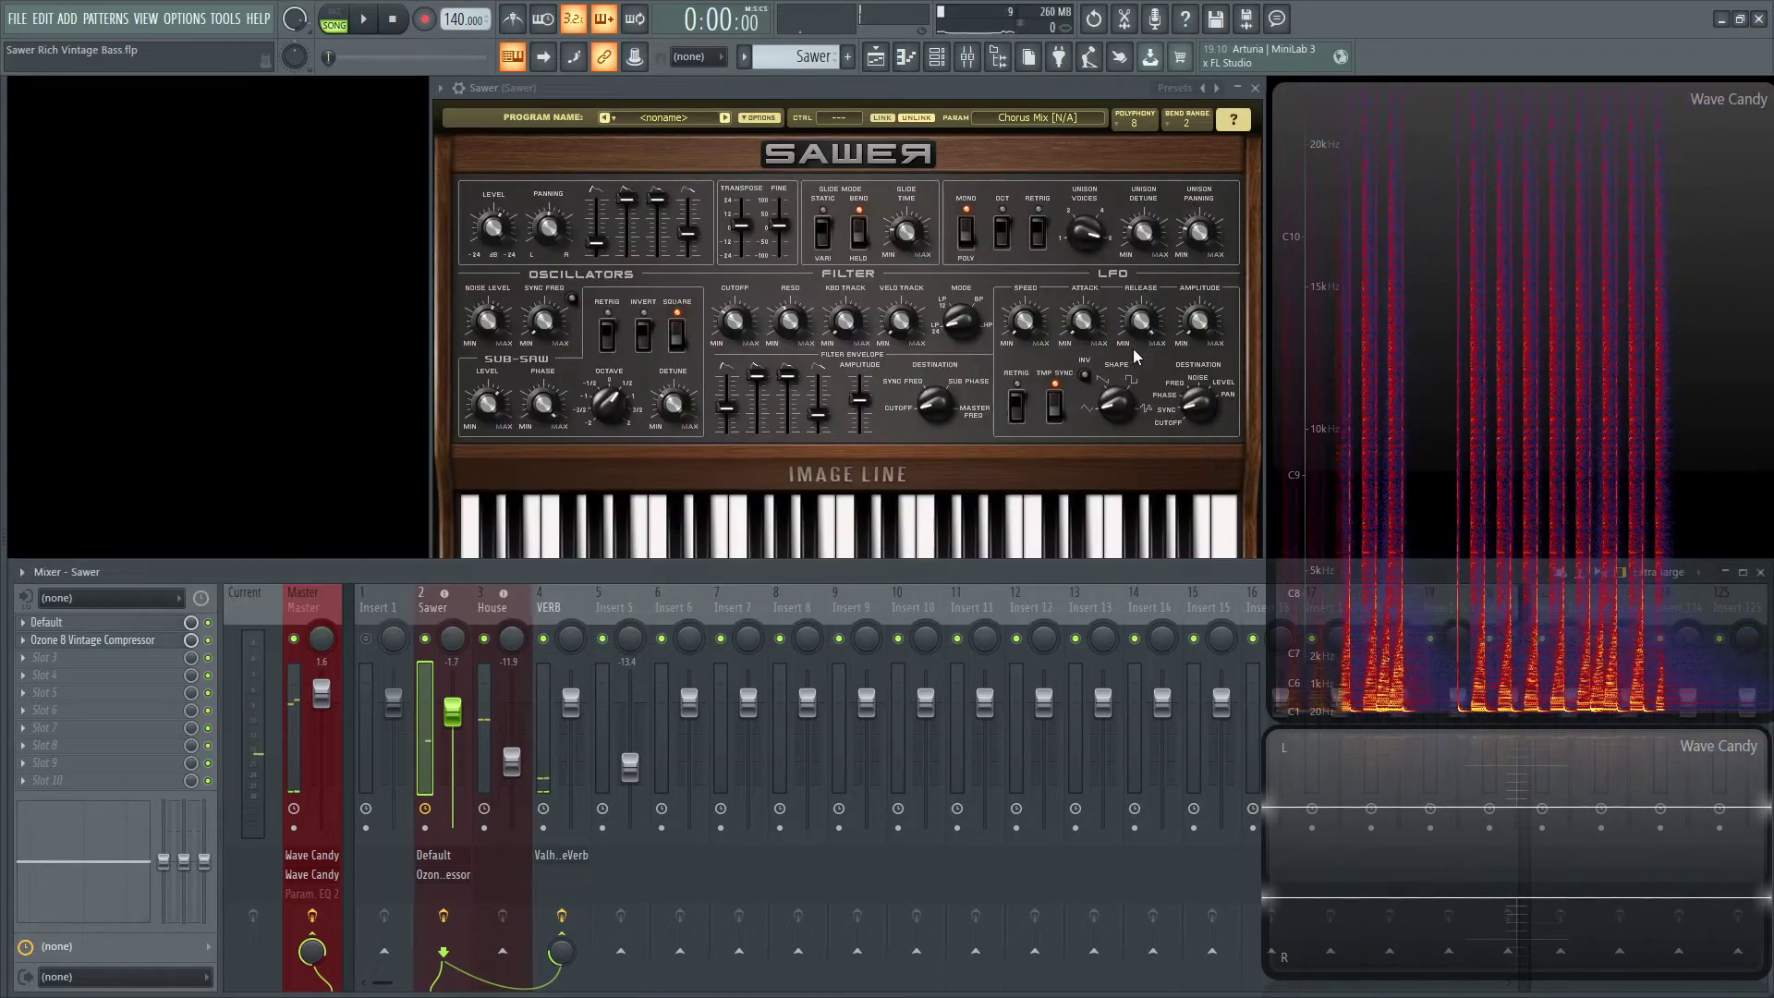
Step: Close the Mixer and show the Playlist with the Sawer and FPC drum patterns
key(F9)
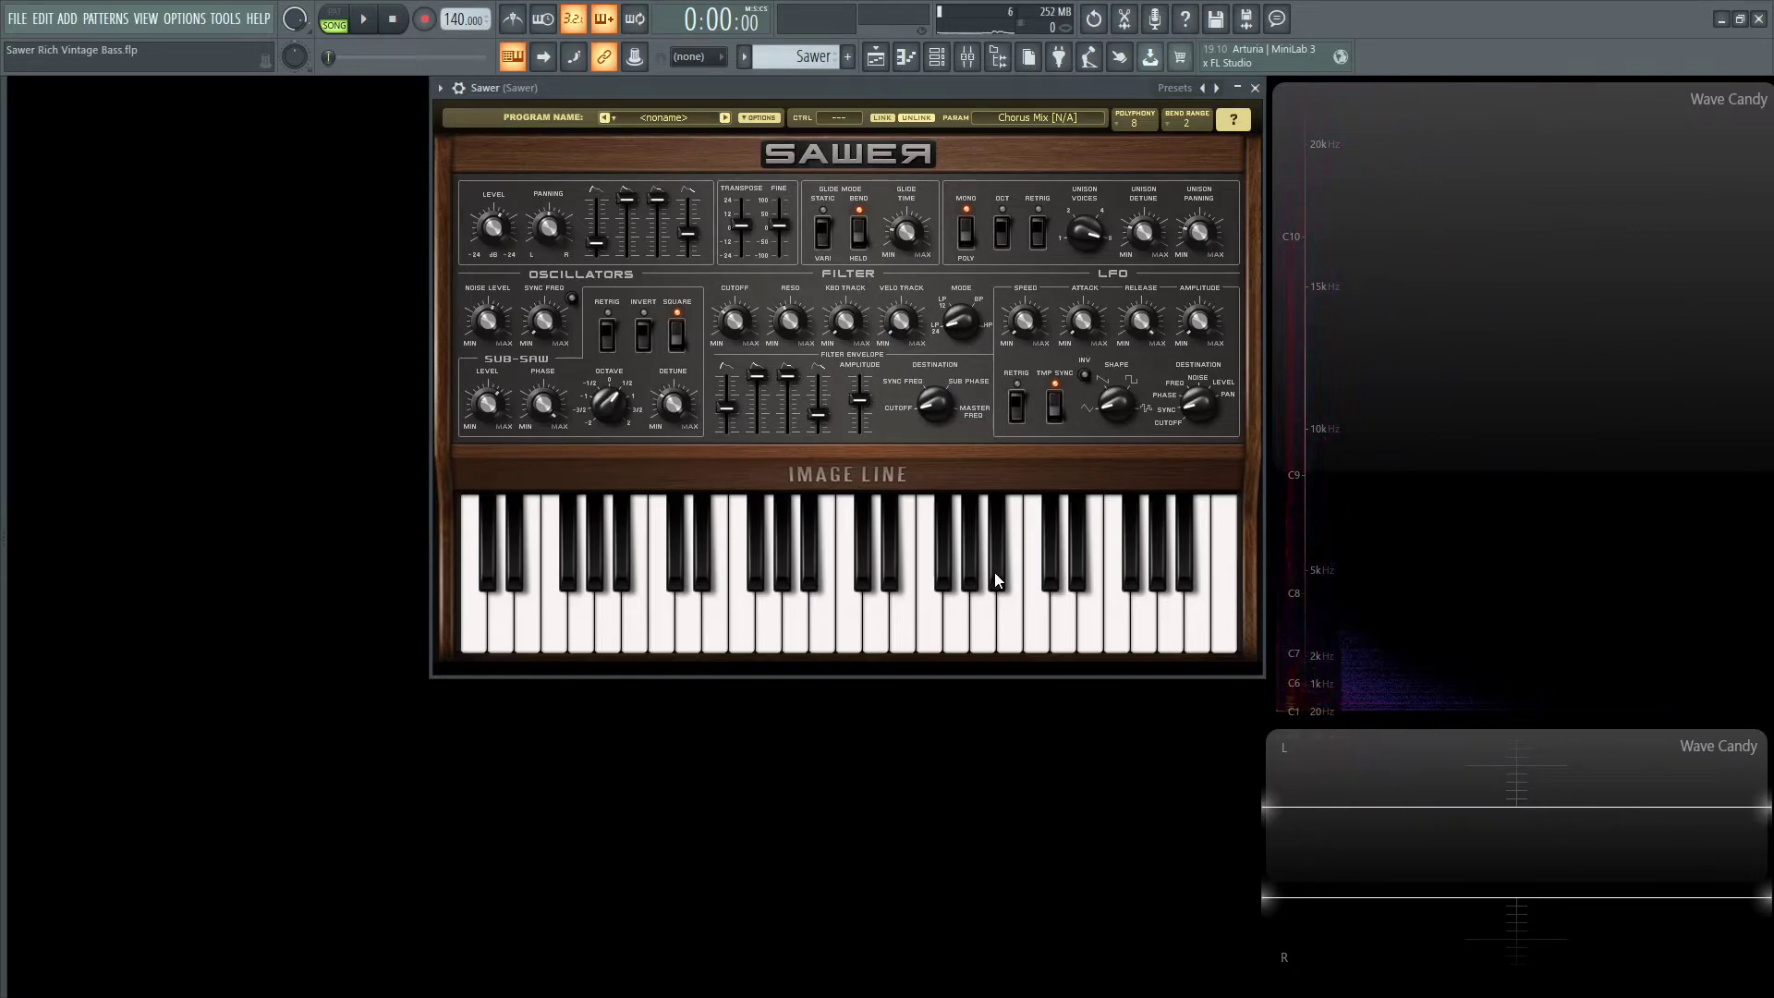
key(F5)
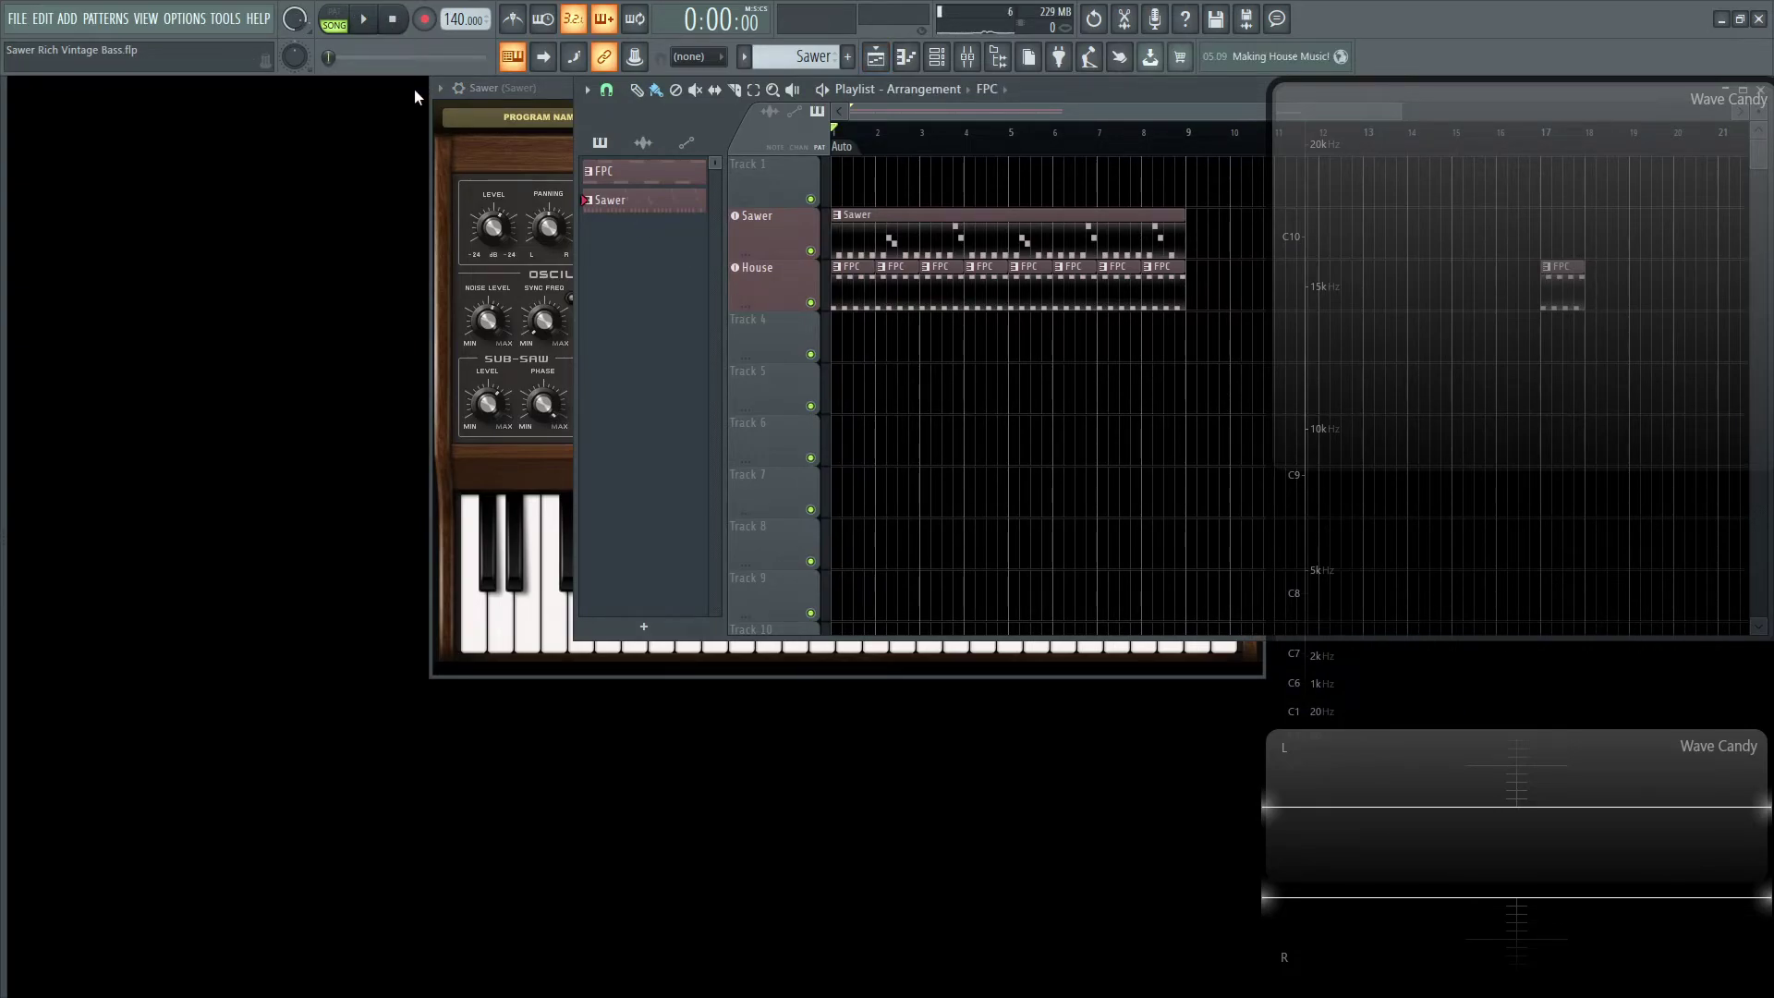
key(space)
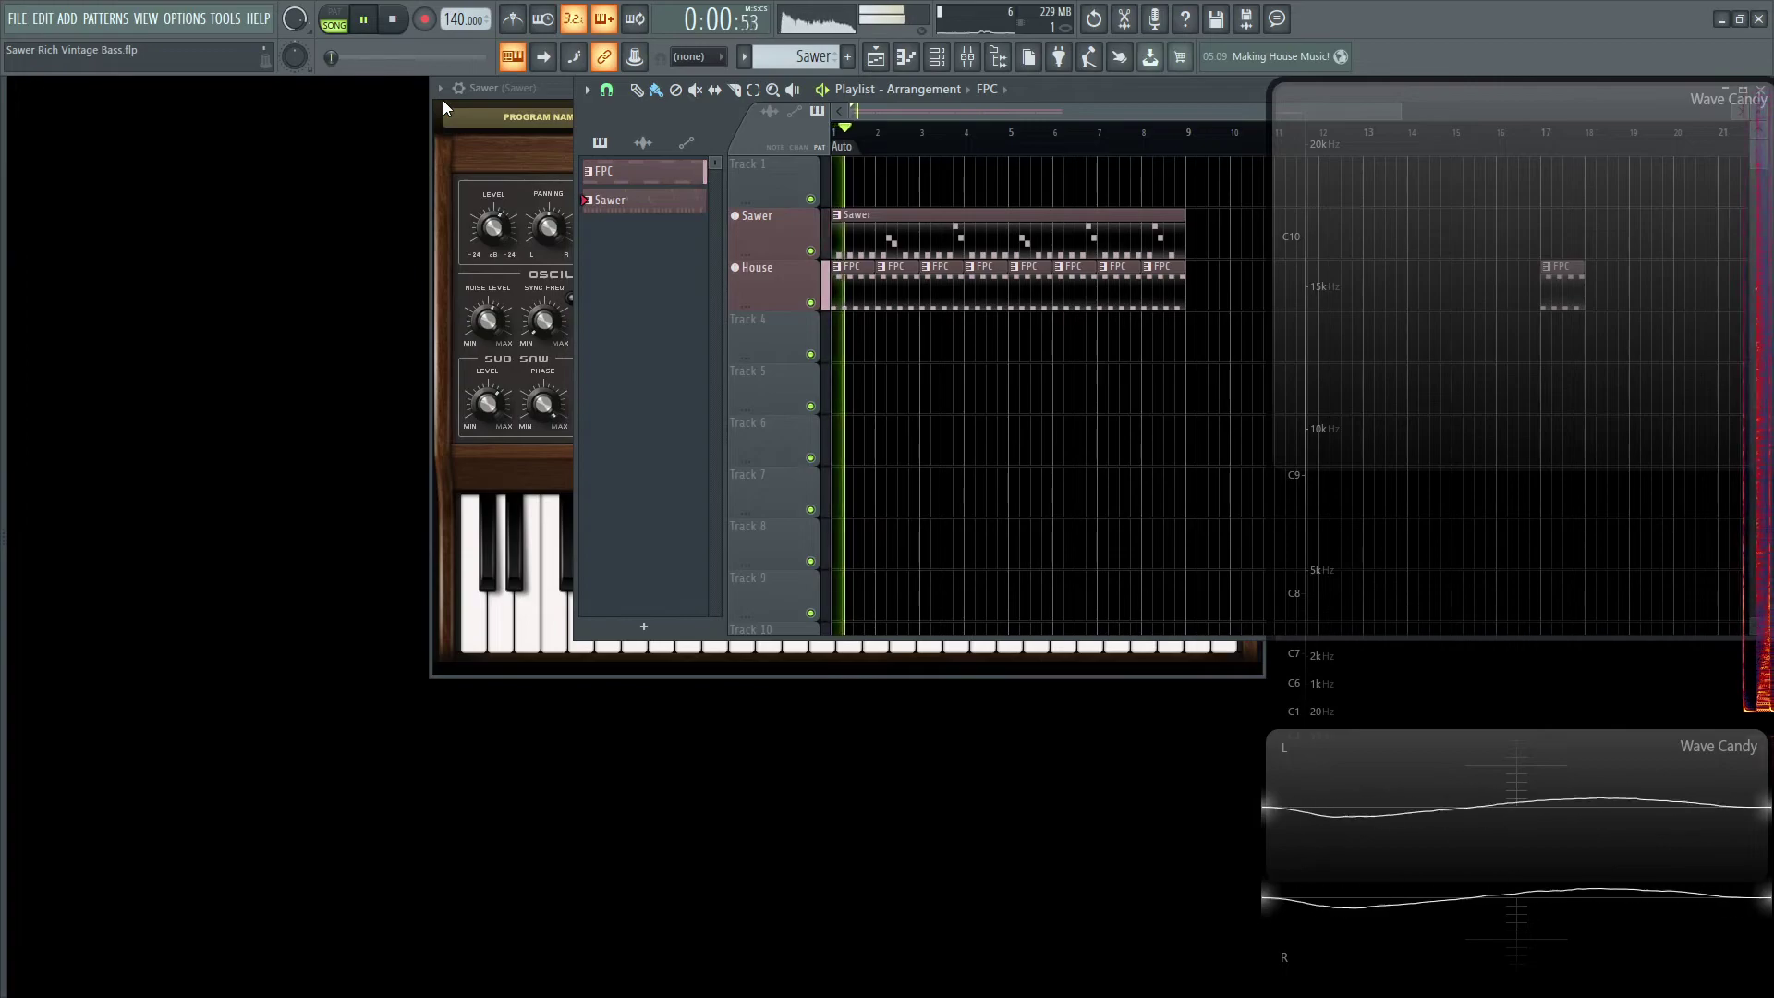
click(551, 168)
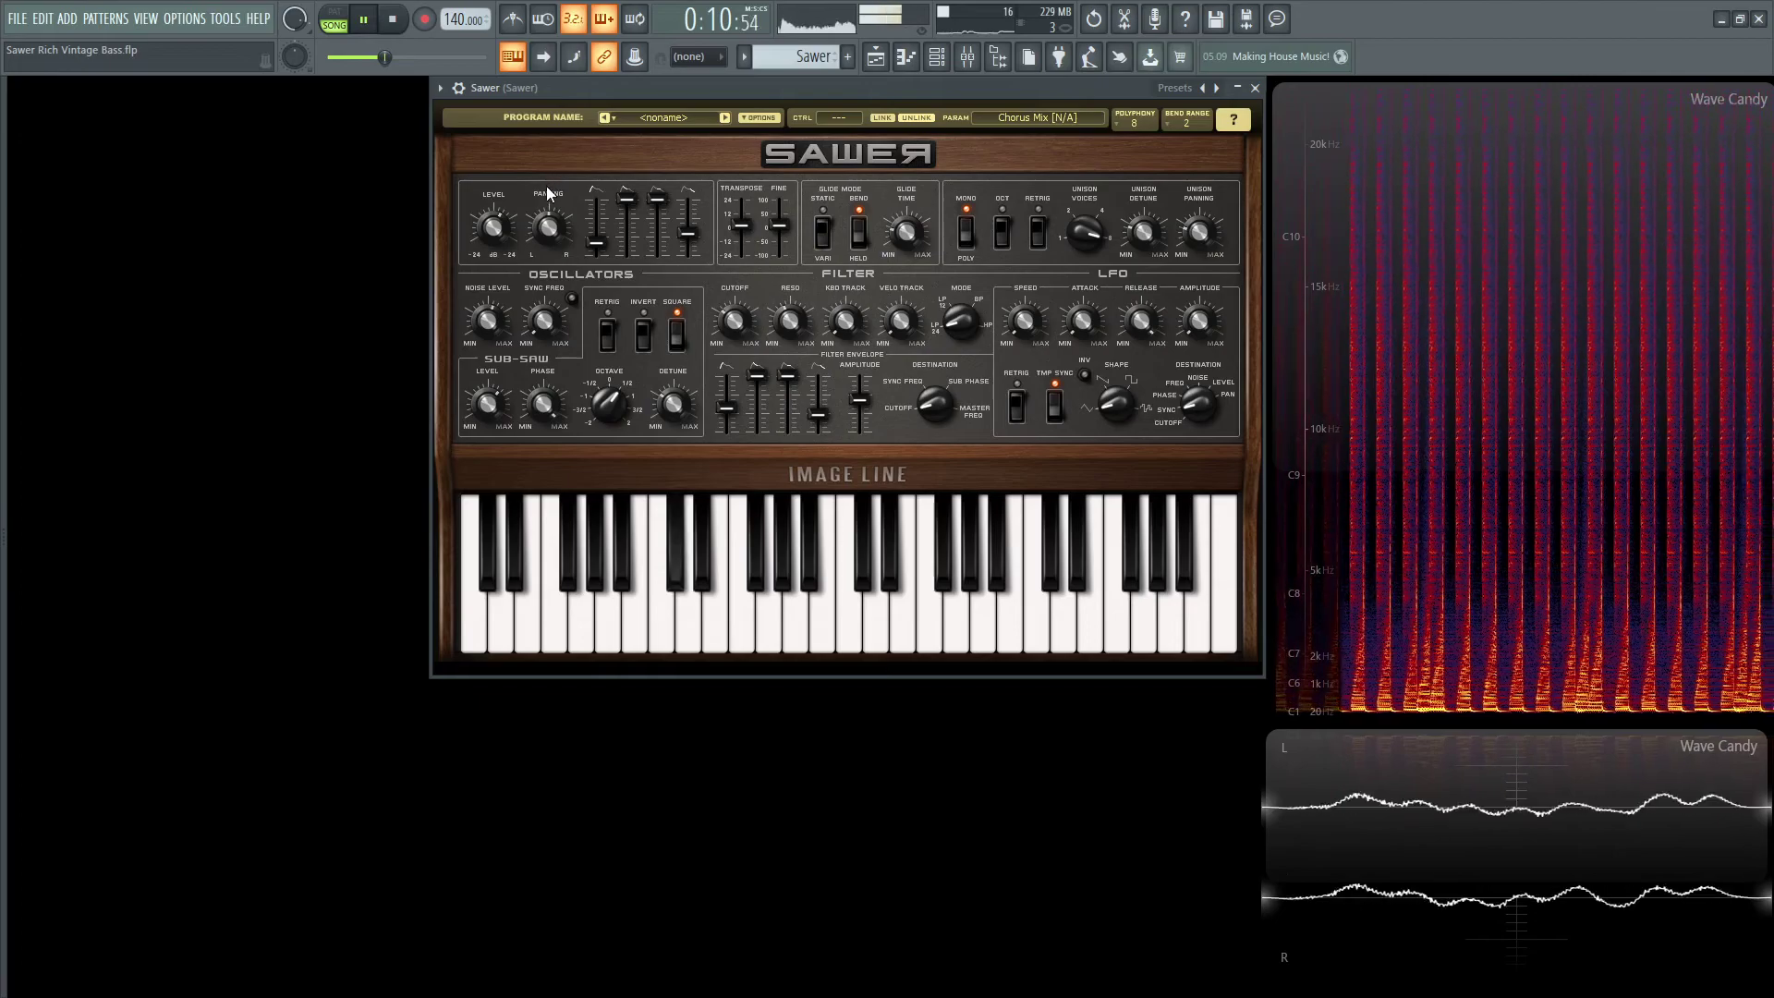
key(F5)
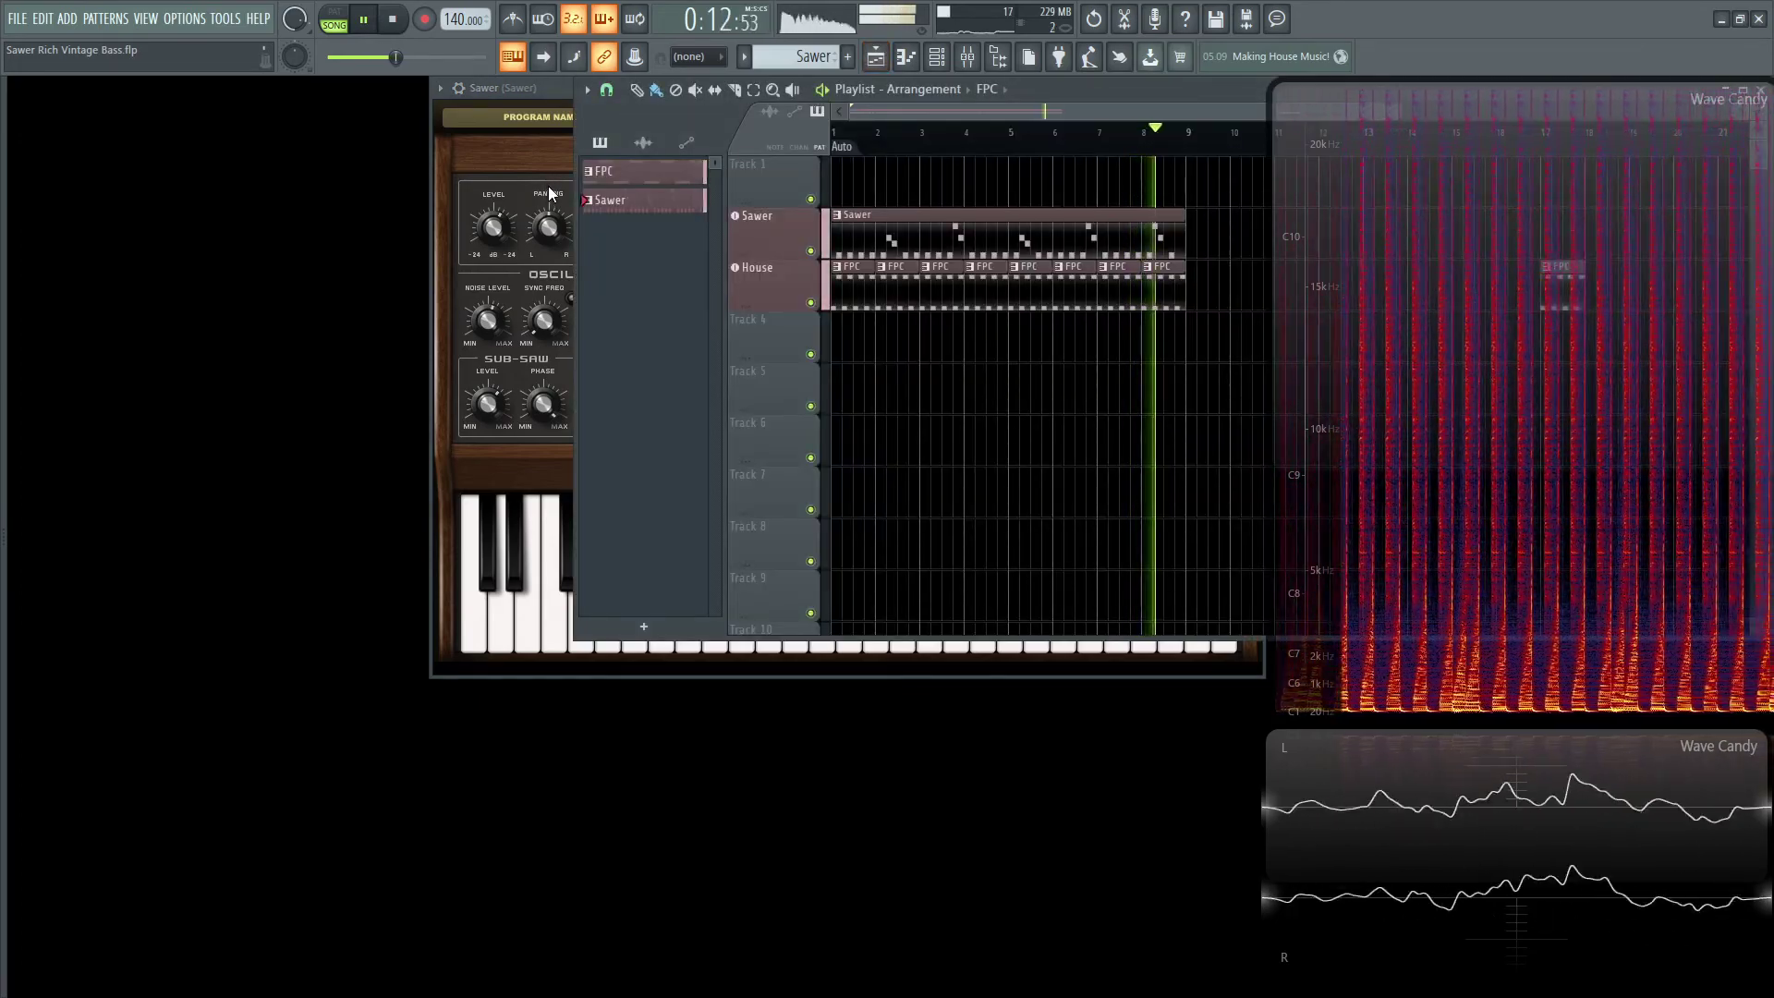
key(space)
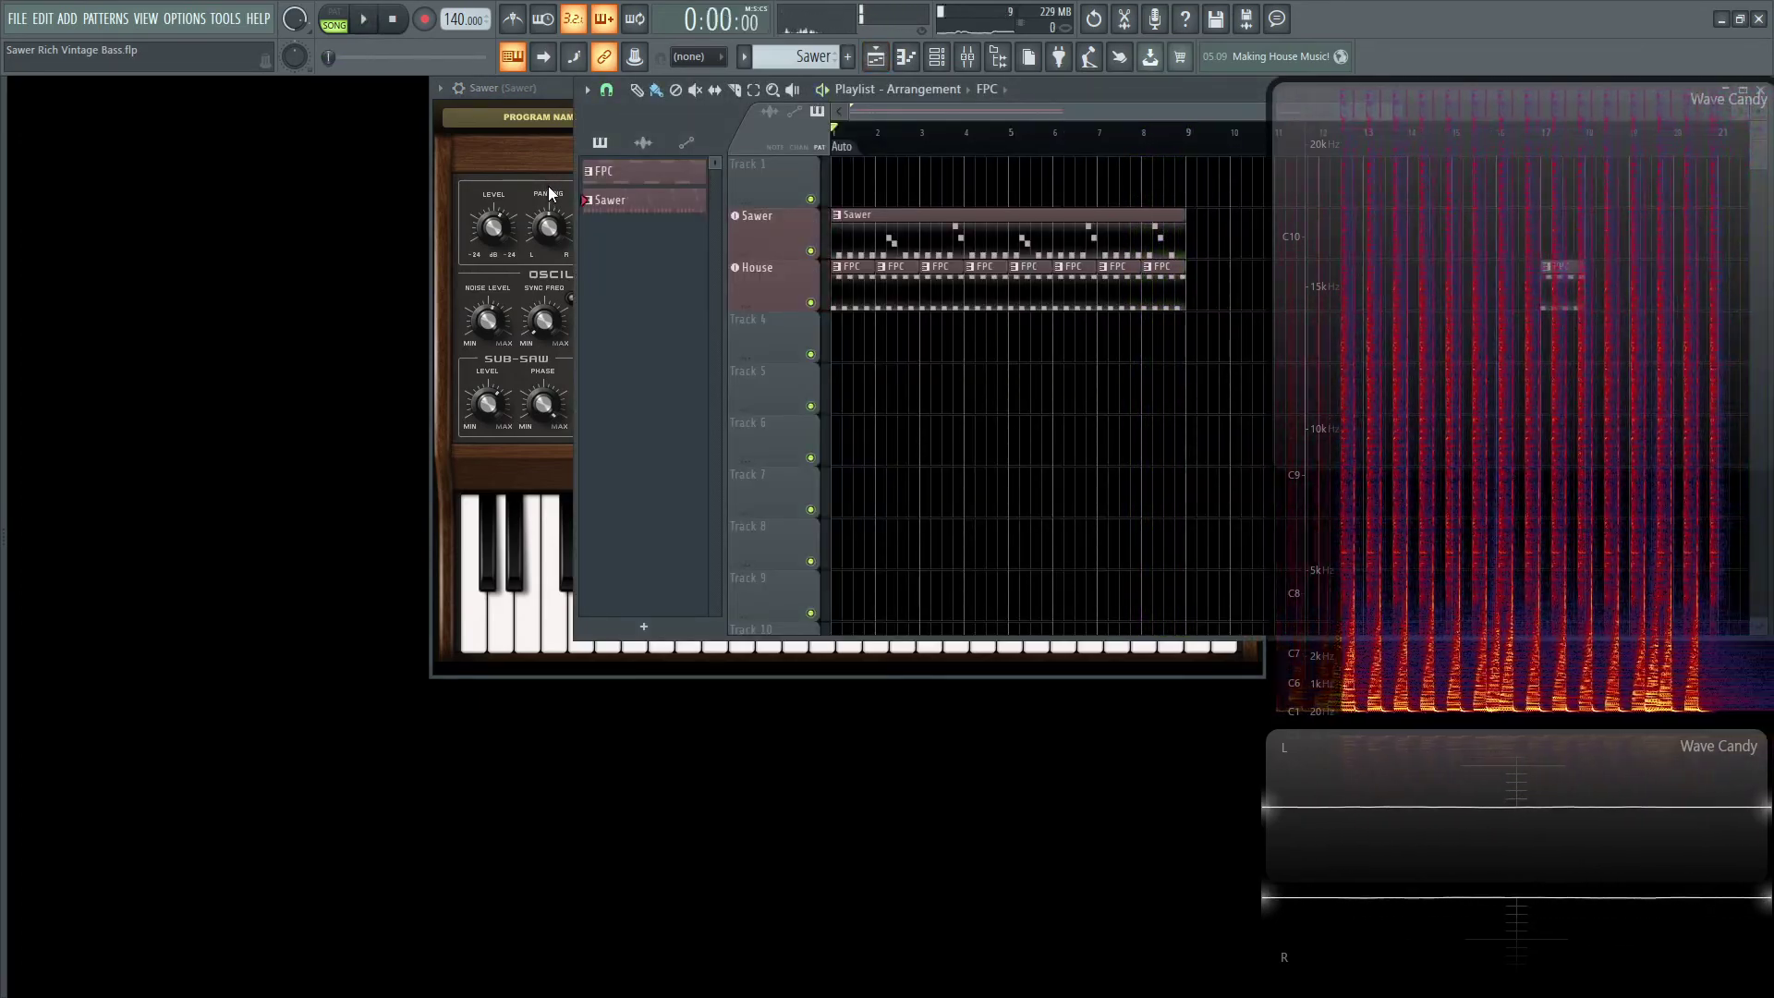